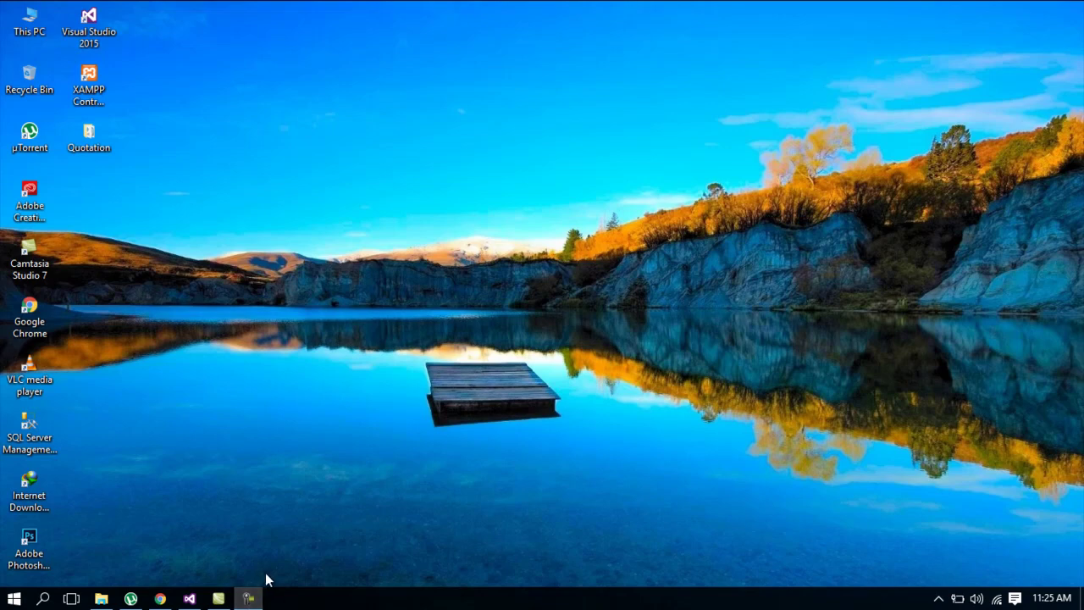
Launch the UnimaxoQuot_Bill application from the UUUUU folder on Local Disk (E:) and select the text of the quote number
{"action": "mouse_move", "coordinate": [101, 601]}
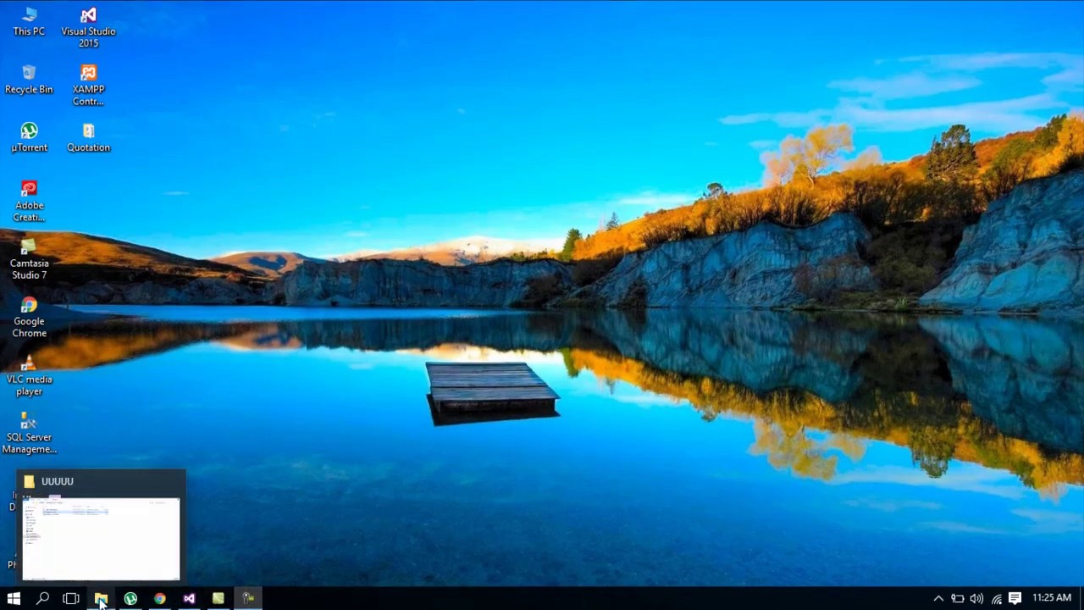
{"action": "left_click", "coordinate": [127, 546]}
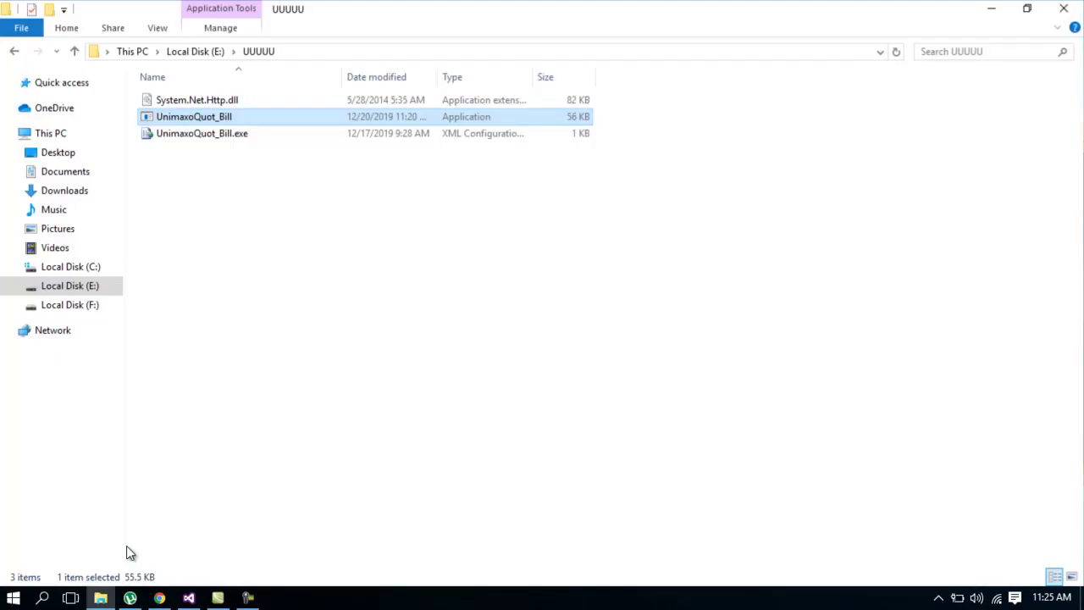
{"action": "double_click", "coordinate": [178, 114]}
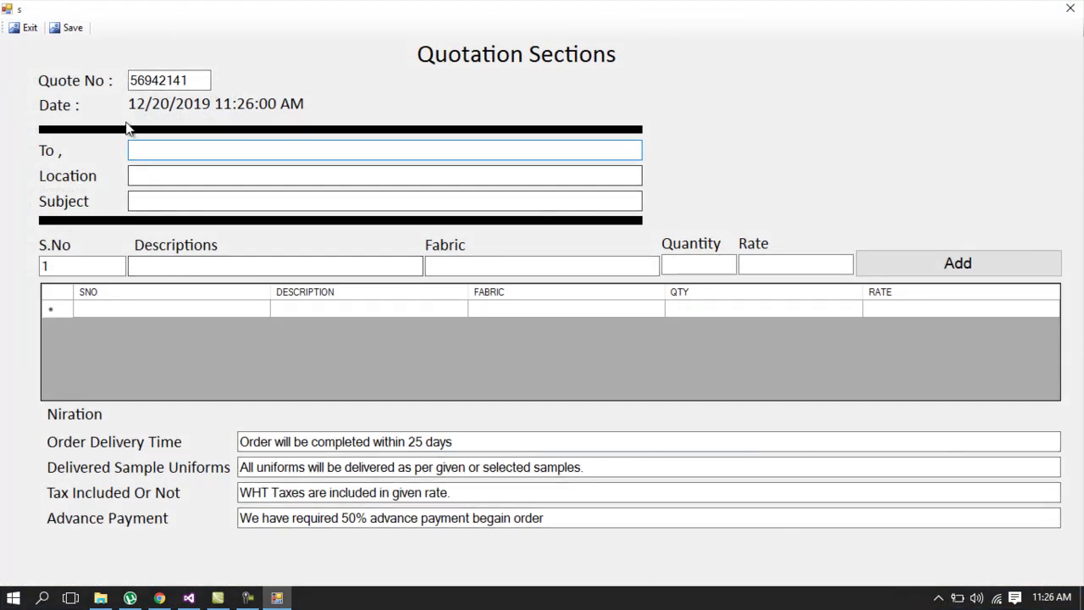
{"action": "left_click_drag", "start_coordinate": [204, 81], "coordinate": [119, 81]}
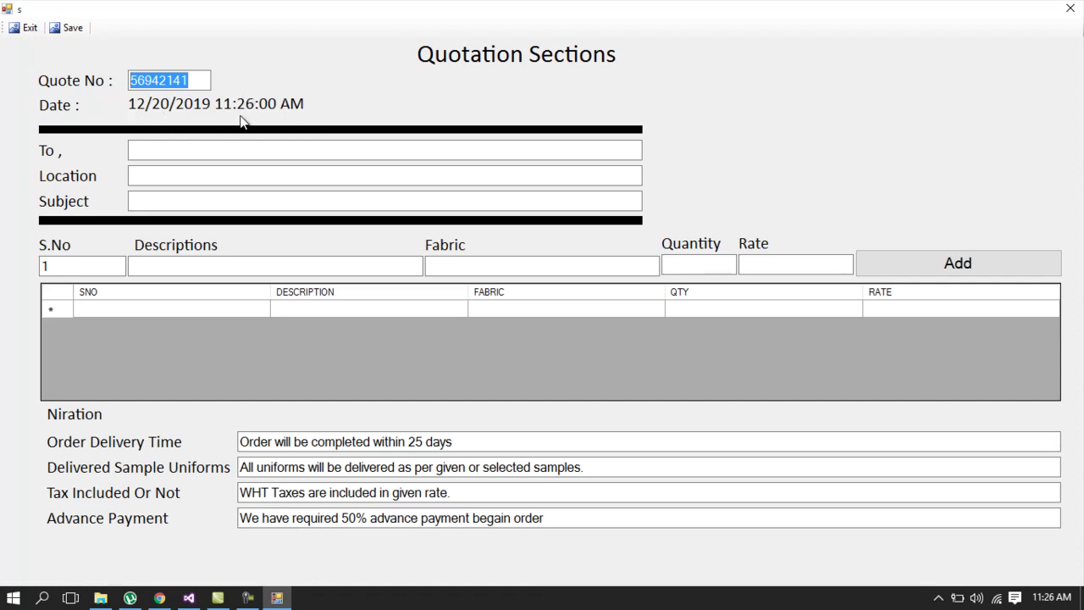
Address the quotation to ABC Company and set its location to Karachi - Pakistan
{"action": "left_click", "coordinate": [193, 156]}
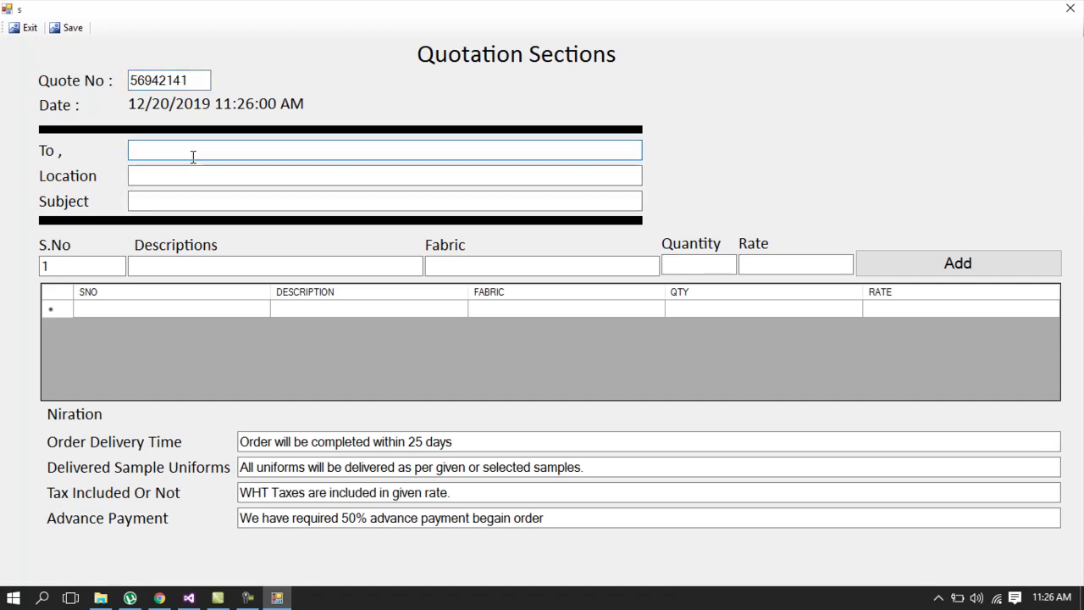
{"action": "type", "text": "AB"}
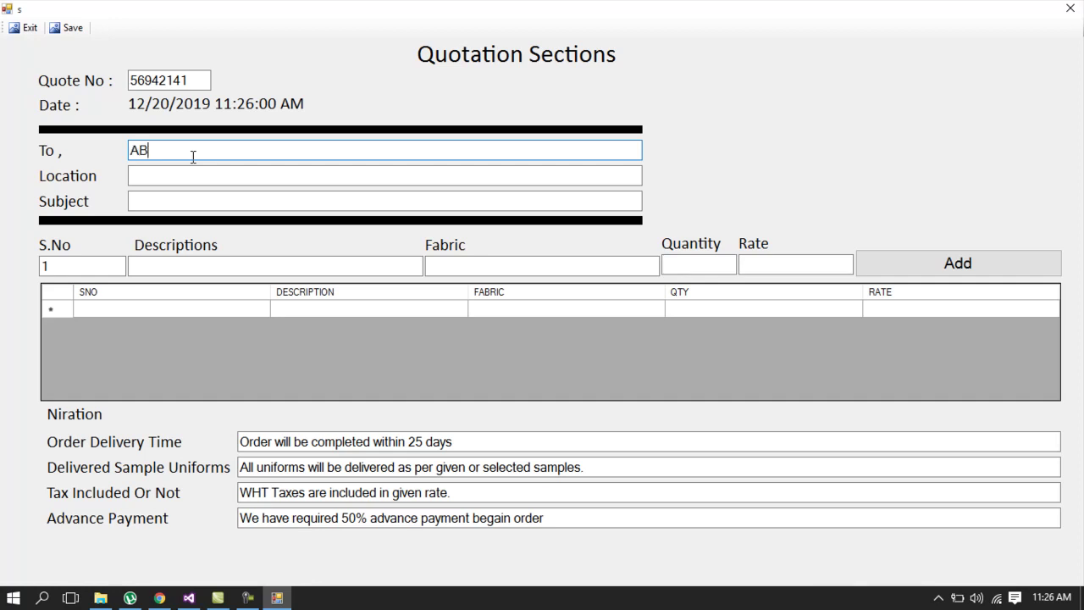
{"action": "type", "text": "C Compant"}
{"action": "key", "text": "BackSpace"}
{"action": "type", "text": "y"}
{"action": "key", "text": "Tab"}
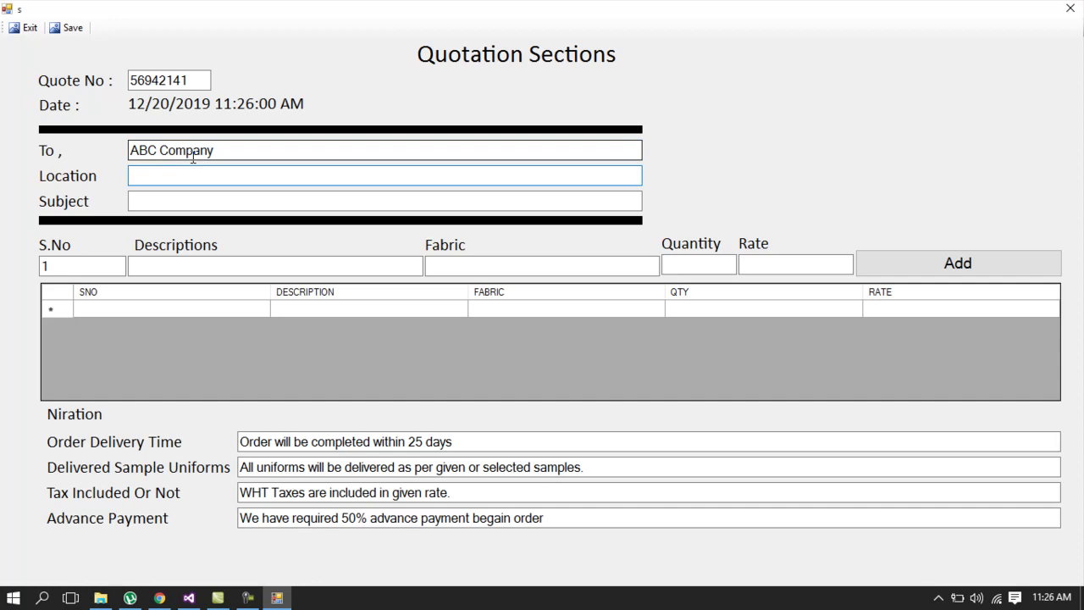
{"action": "type", "text": "Karachi - Pakistan"}
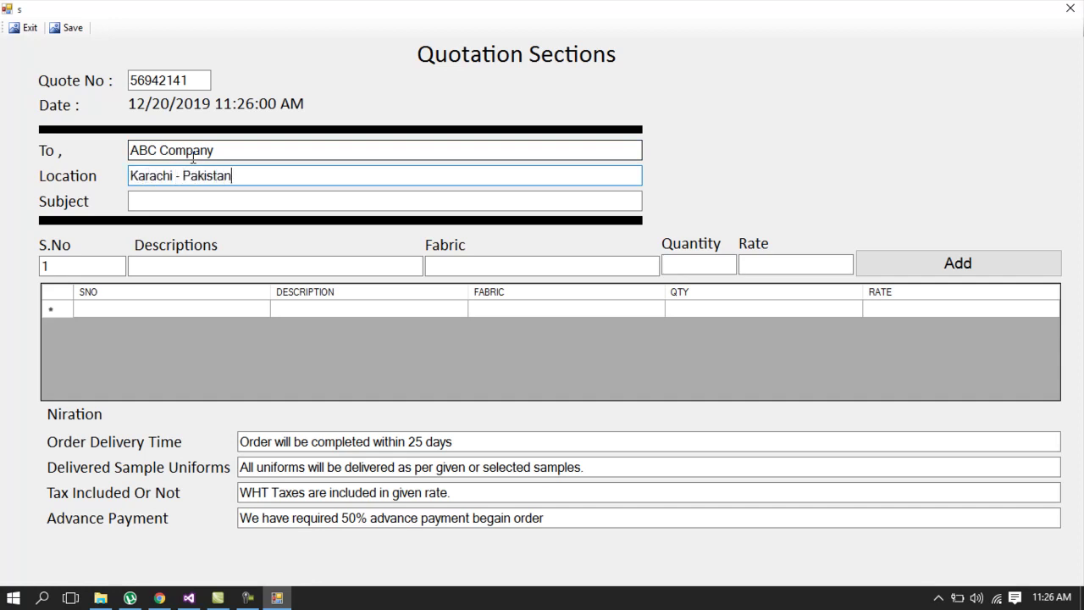
{"action": "key", "text": "Tab"}
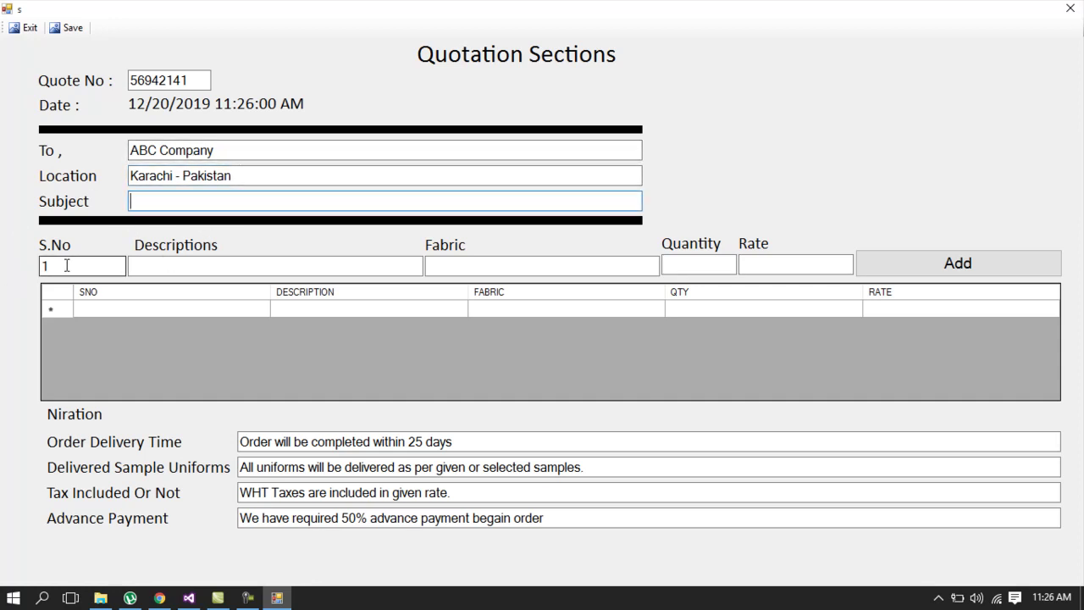
Add the first quotation item: Pant Shirt, Blended fabric, quantity 50, rate 1080
{"action": "left_click", "coordinate": [172, 265]}
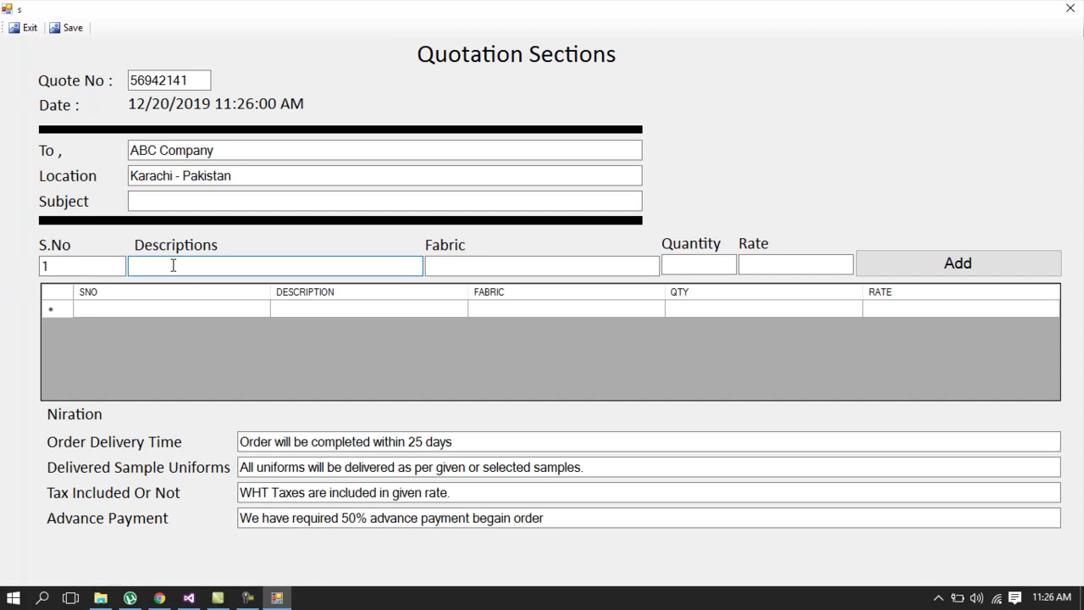
{"action": "type", "text": "Pant Shirt Su"}
{"action": "key", "text": "Tab"}
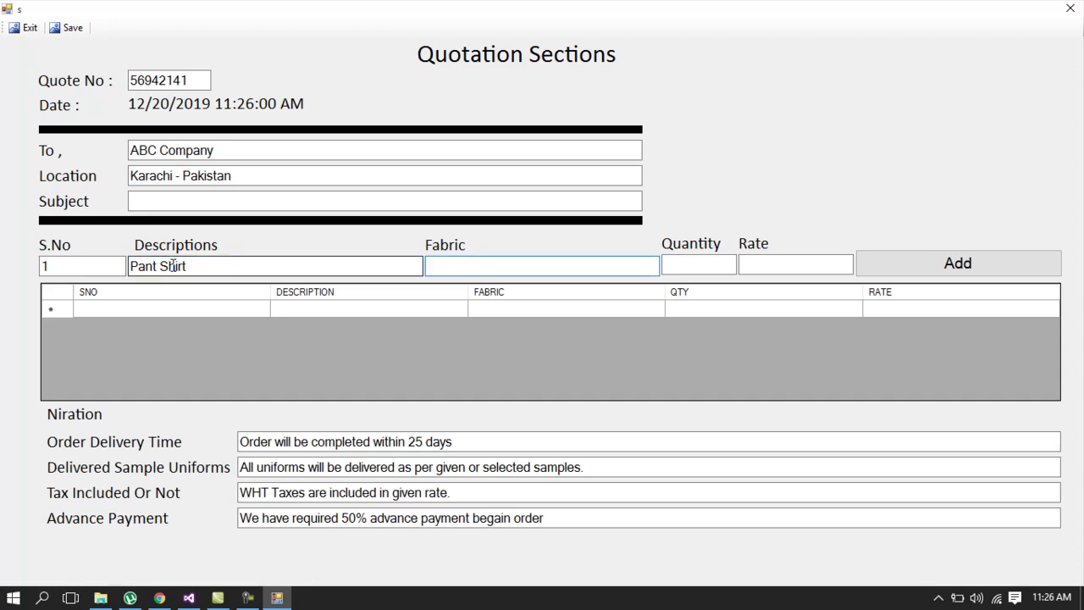
{"action": "type", "text": "Blended"}
{"action": "key", "text": "Tab"}
{"action": "type", "text": "50"}
{"action": "key", "text": "Tab"}
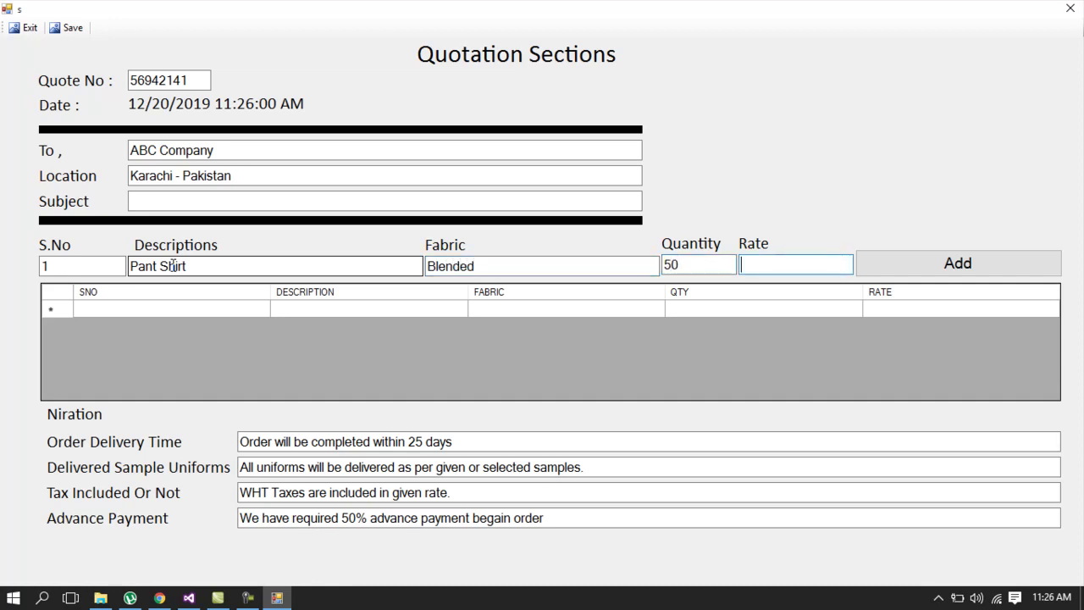
{"action": "type", "text": "1080"}
{"action": "left_click", "coordinate": [901, 266]}
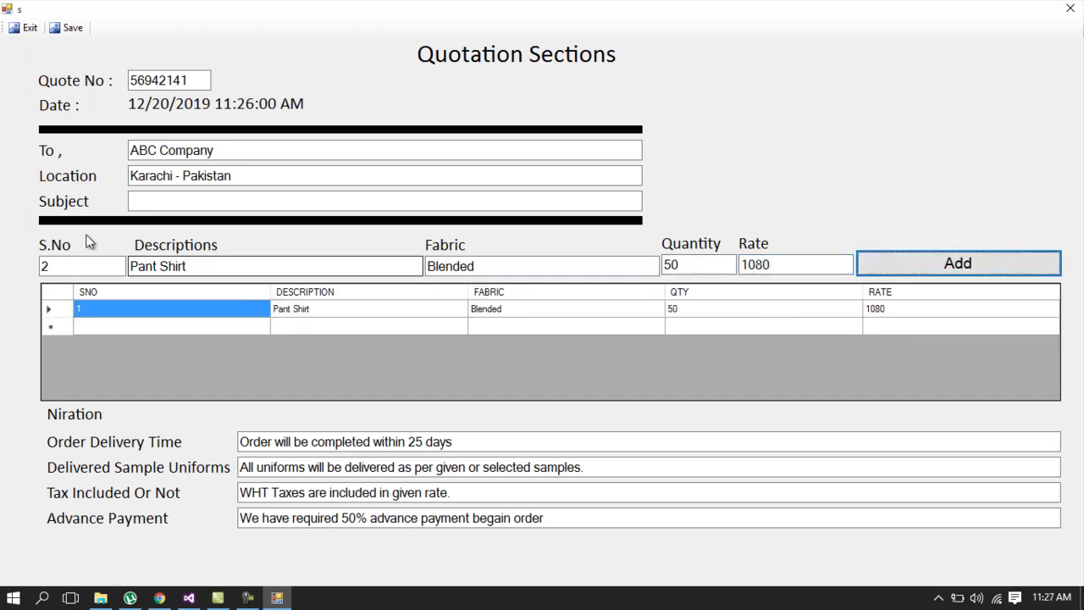
Set the second item's description to T-shirt and its fabric to Lekra
{"action": "left_click", "coordinate": [217, 266]}
{"action": "left_click_drag", "start_coordinate": [217, 266], "coordinate": [0, 274]}
{"action": "key", "text": "BackSpace"}
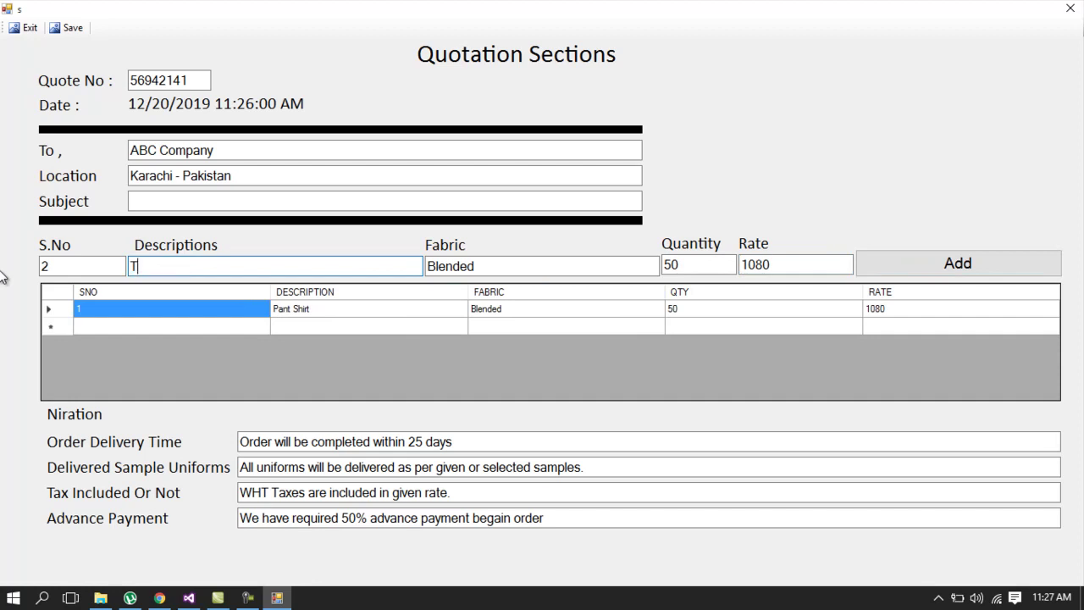
{"action": "type", "text": "T-shirt"}
{"action": "key", "text": "Tab"}
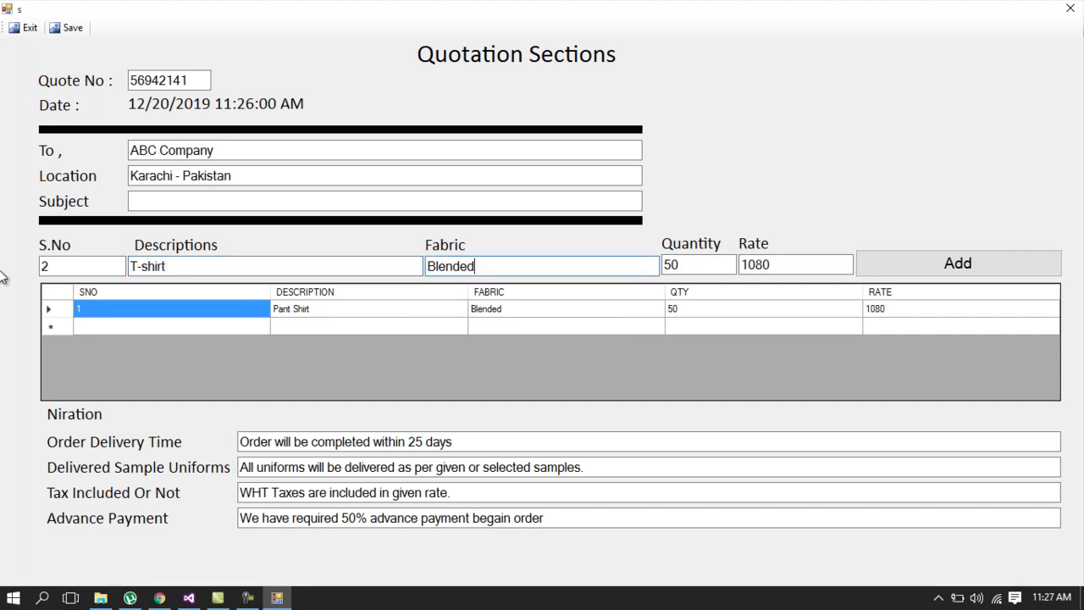
{"action": "key", "text": "BackSpace"}
{"action": "key", "text": "BackSpace"}
{"action": "key", "text": "BackSpace"}
{"action": "key", "text": "BackSpace"}
{"action": "key", "text": "BackSpace"}
{"action": "key", "text": "BackSpace"}
{"action": "key", "text": "BackSpace"}
{"action": "type", "text": "Lekra"}
Give the T-shirt item a quantity of 100 and a rate of 800, and add it to the quotation
{"action": "key", "text": "Tab"}
{"action": "key", "text": "BackSpace"}
{"action": "type", "text": "100"}
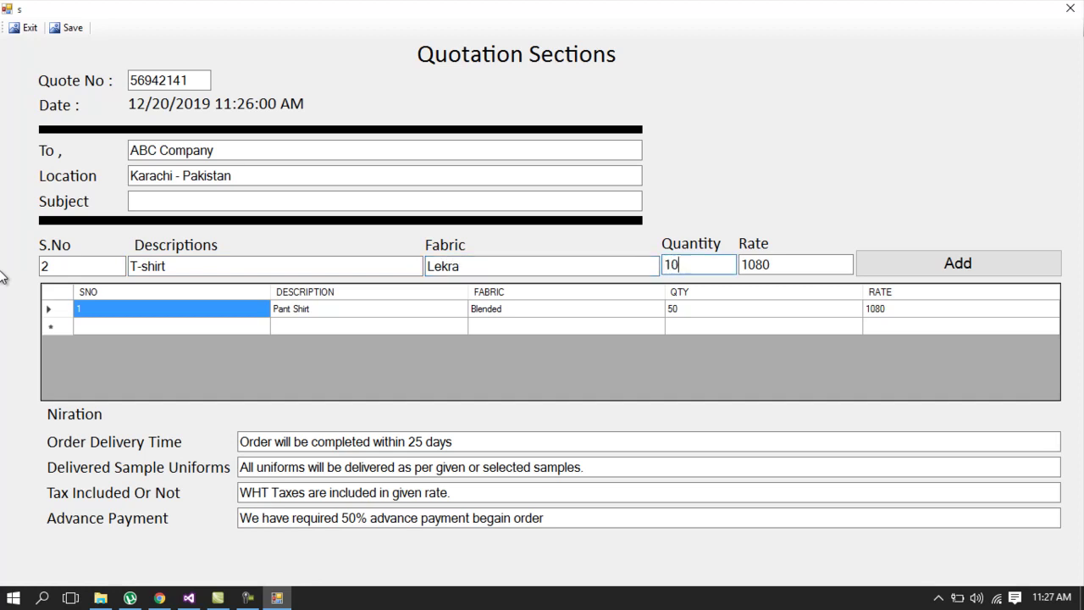
{"action": "key", "text": "Tab"}
{"action": "key", "text": "BackSpace"}
{"action": "key", "text": "BackSpace"}
{"action": "key", "text": "BackSpace"}
{"action": "key", "text": "BackSpace"}
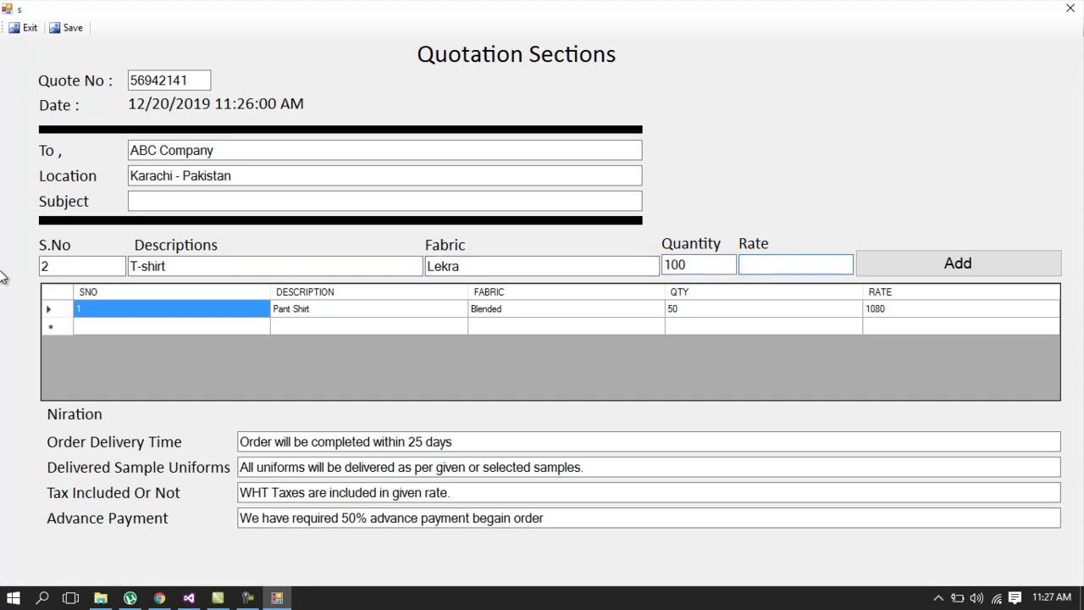
{"action": "type", "text": "800"}
{"action": "left_click", "coordinate": [925, 264]}
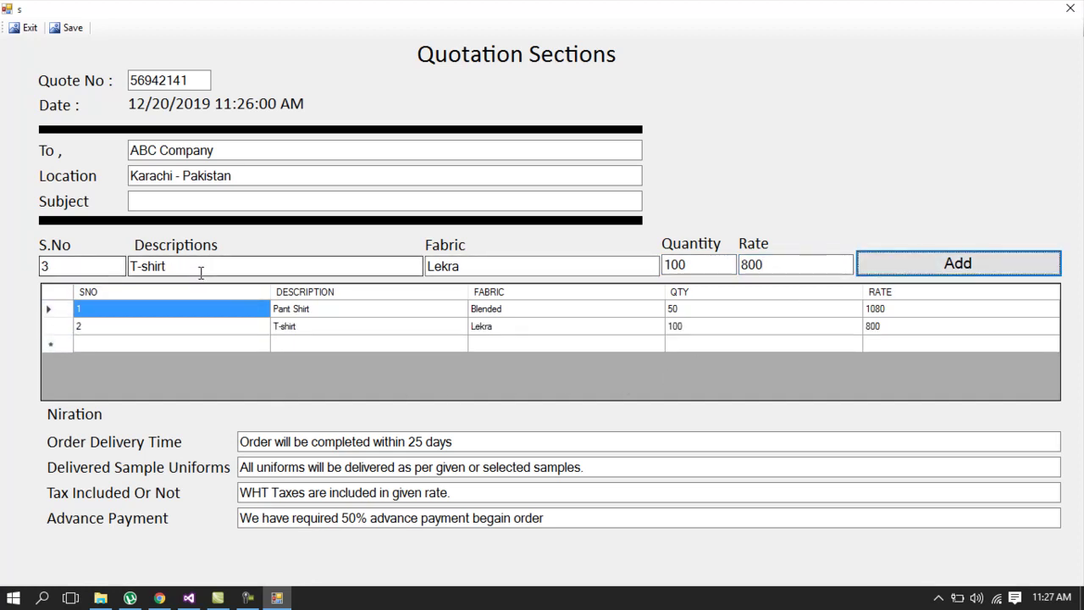
Set the third item's description to Caps and its fabric to Pc Twill
{"action": "key", "text": "Tab"}
{"action": "key", "text": "BackSpace"}
{"action": "type", "text": "Ca"}
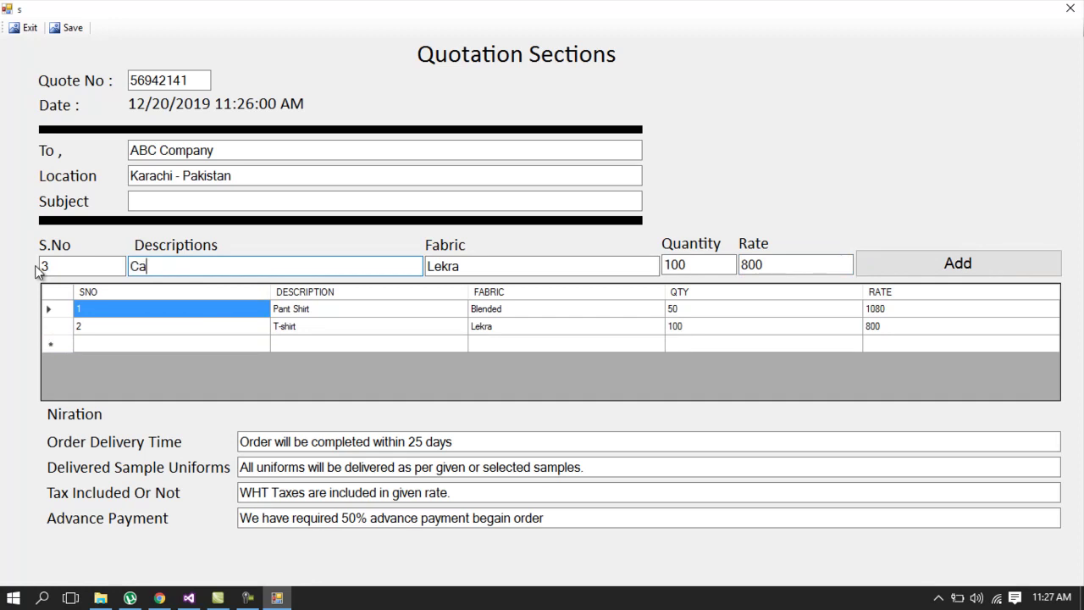
{"action": "type", "text": "ps"}
{"action": "key", "text": "Tab"}
{"action": "key", "text": "BackSpace"}
{"action": "key", "text": "BackSpace"}
{"action": "key", "text": "BackSpace"}
{"action": "key", "text": "BackSpace"}
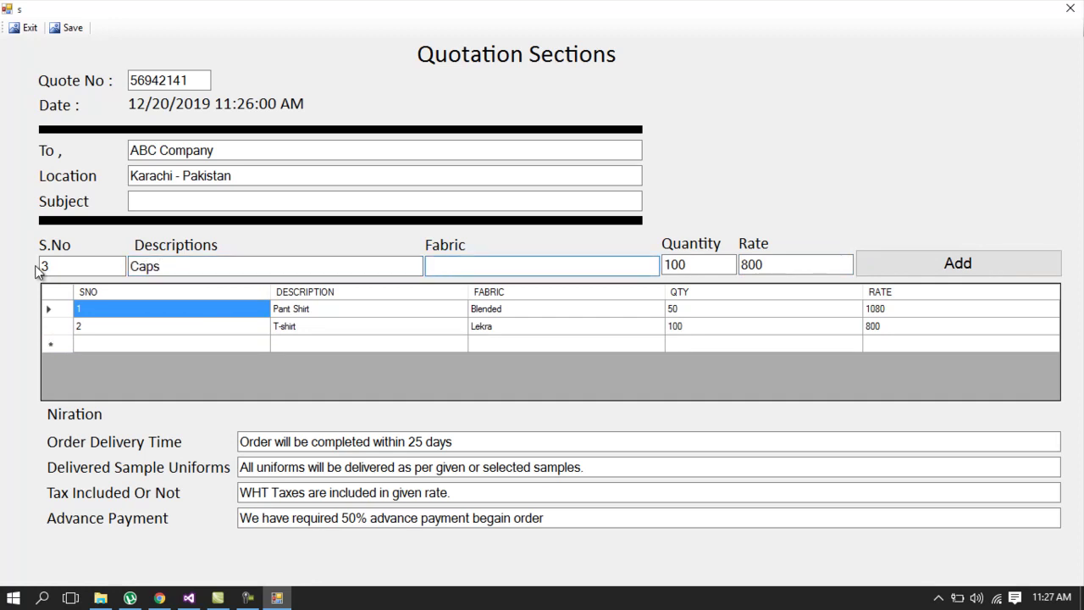
{"action": "type", "text": "B"}
{"action": "type", "text": "P"}
{"action": "type", "text": "c W"}
{"action": "key", "text": "BackSpace"}
{"action": "type", "text": "Twi"}
{"action": "key", "text": "BackSpace"}
Give the Caps item a quantity of 150 and a rate of 400, and add it to the quotation
{"action": "type", "text": "150"}
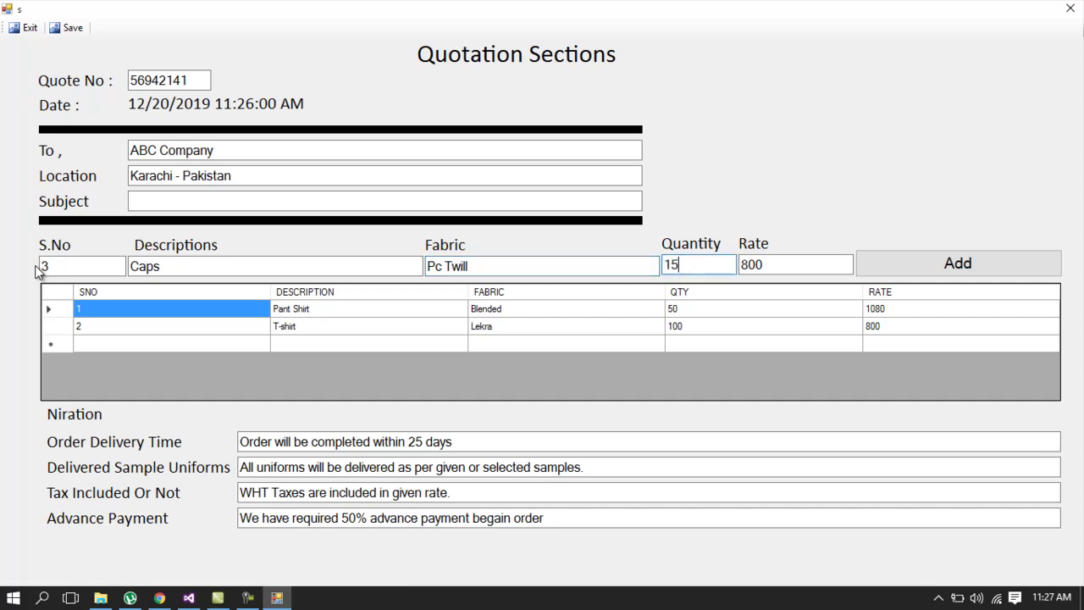
{"action": "key", "text": "Tab"}
{"action": "key", "text": "BackSpace"}
{"action": "key", "text": "BackSpace"}
{"action": "key", "text": "BackSpace"}
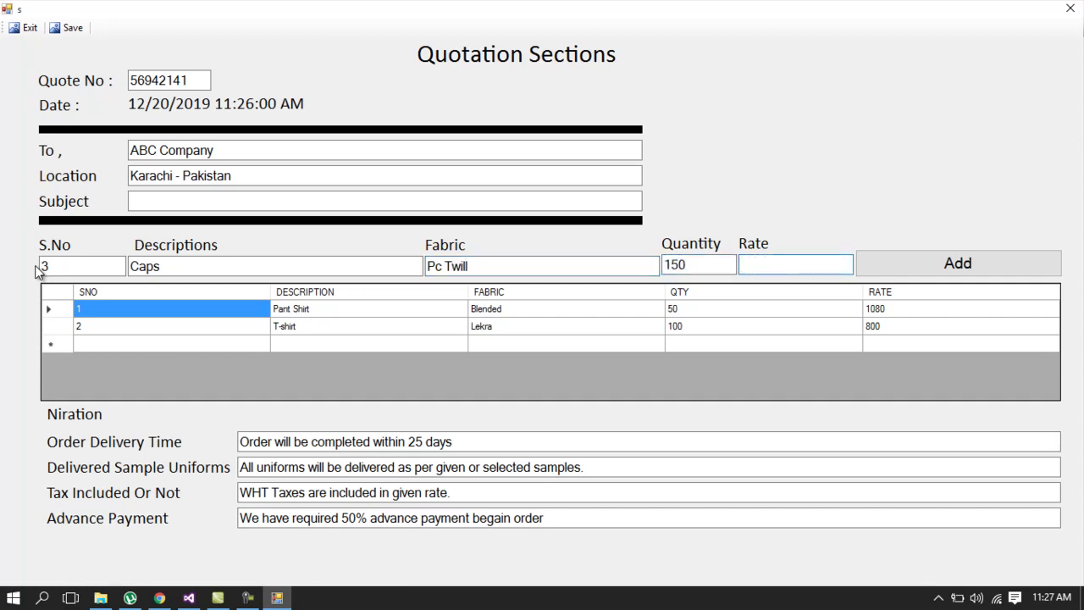
{"action": "type", "text": "400"}
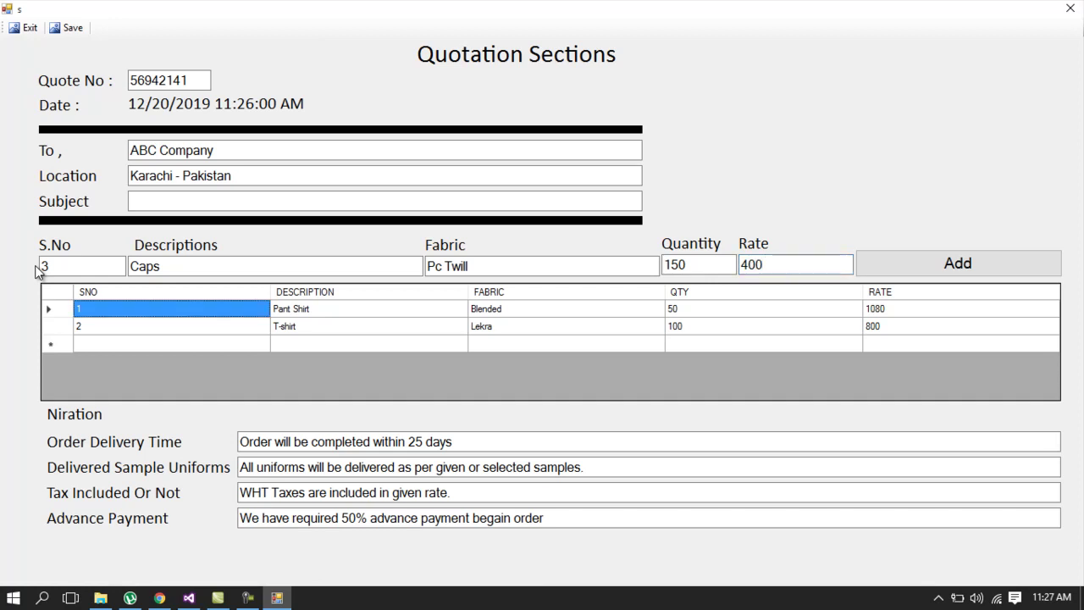
{"action": "left_click", "coordinate": [882, 263]}
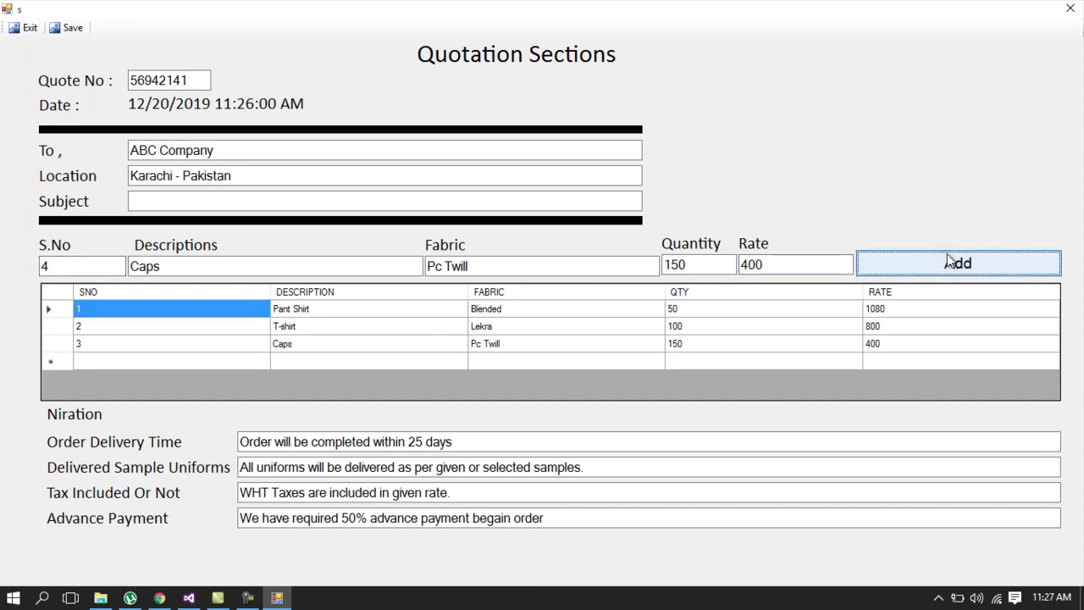
{"action": "double_click", "coordinate": [223, 266]}
{"action": "key", "text": "BackSpace"}
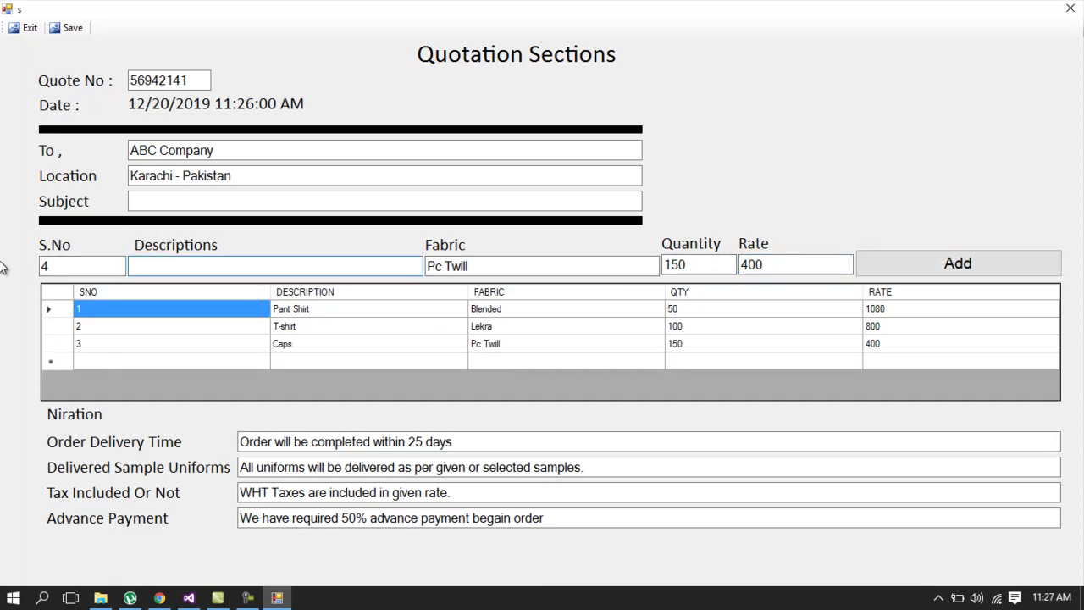
{"action": "type", "text": "Shoes"}
{"action": "key", "text": "Tab"}
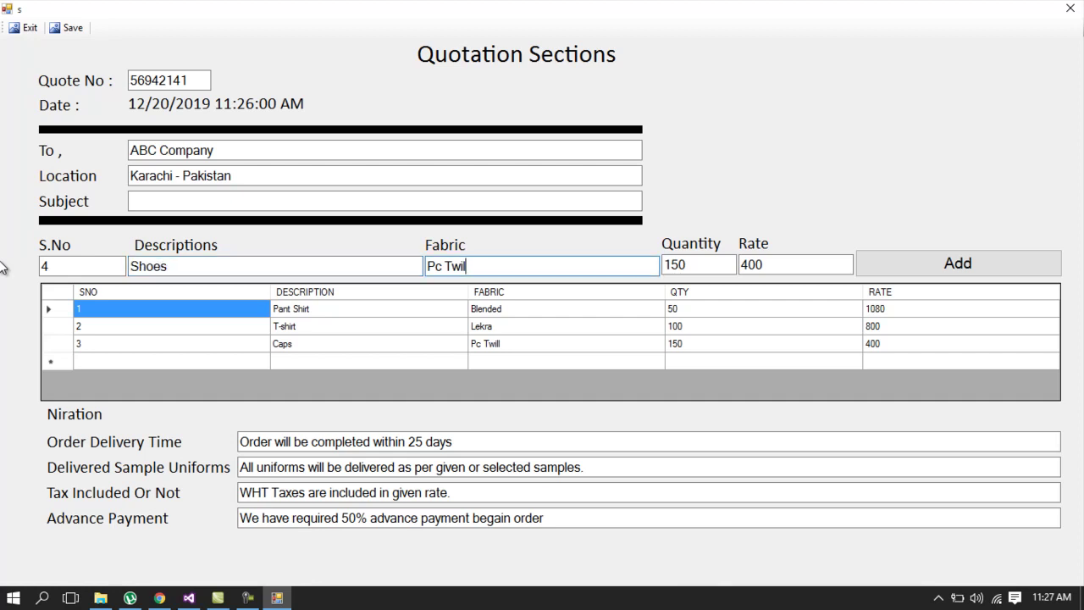
Set the fourth item's description to Tie and its fabric to Blended, replacing the existing entries
{"action": "key", "text": "BackSpace"}
{"action": "key", "text": "BackSpace"}
{"action": "key", "text": "BackSpace"}
{"action": "key", "text": "BackSpace"}
{"action": "key", "text": "BackSpace"}
{"action": "key", "text": "BackSpace"}
{"action": "key", "text": "BackSpace"}
{"action": "key", "text": "BackSpace"}
{"action": "key", "text": "BackSpace"}
{"action": "double_click", "coordinate": [221, 269]}
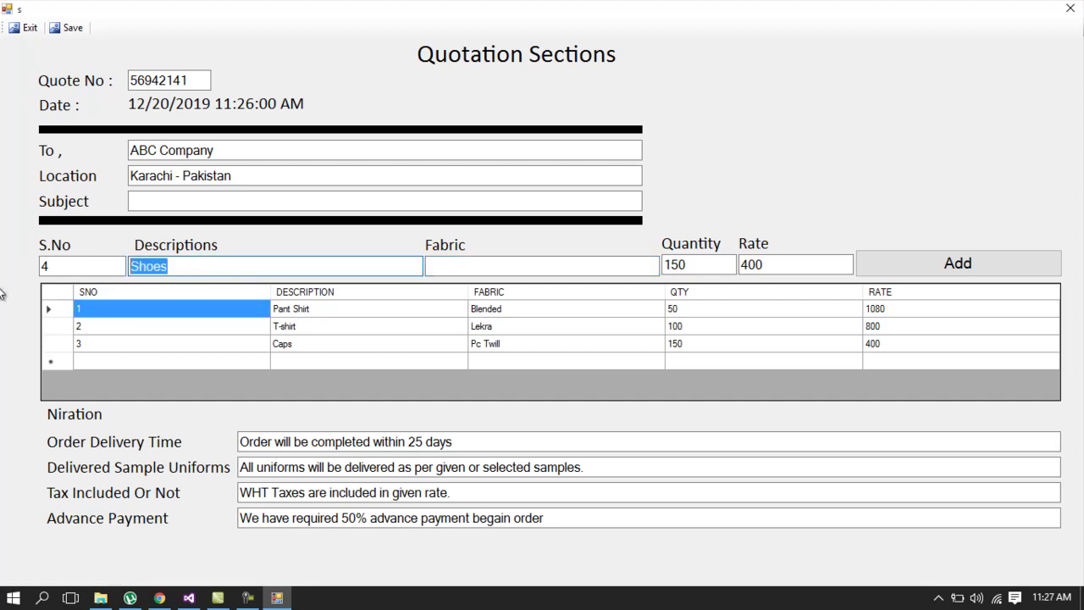
{"action": "key", "text": "BackSpace"}
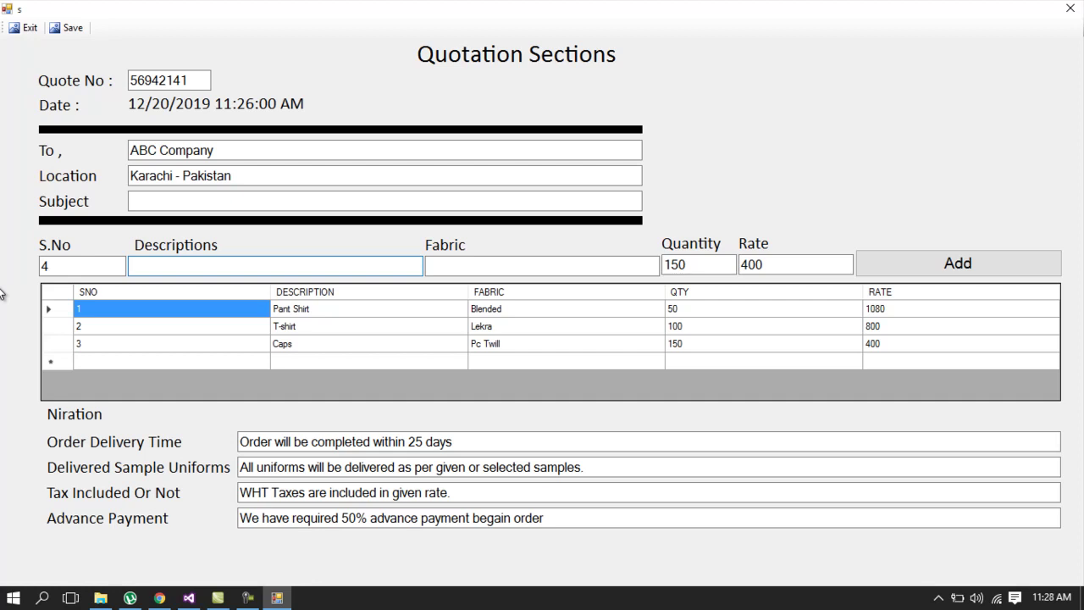
{"action": "type", "text": "Tie"}
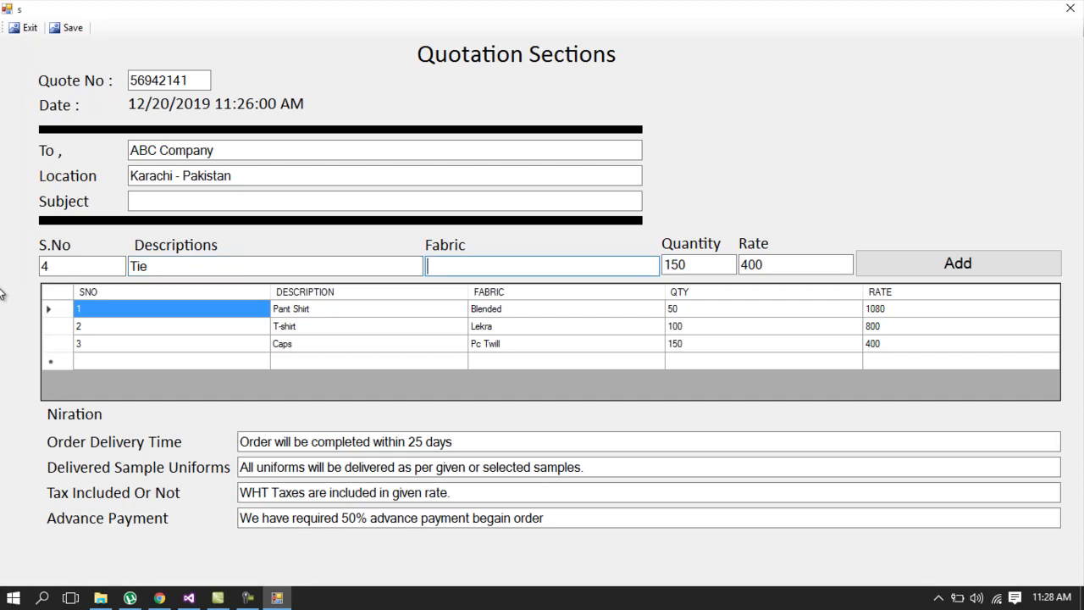
{"action": "type", "text": "Blended"}
Give the Tie item a quantity of 200 and a rate of 150, and add it to the quotation
{"action": "key", "text": "Tab"}
{"action": "key", "text": "BackSpace"}
{"action": "key", "text": "BackSpace"}
{"action": "key", "text": "BackSpace"}
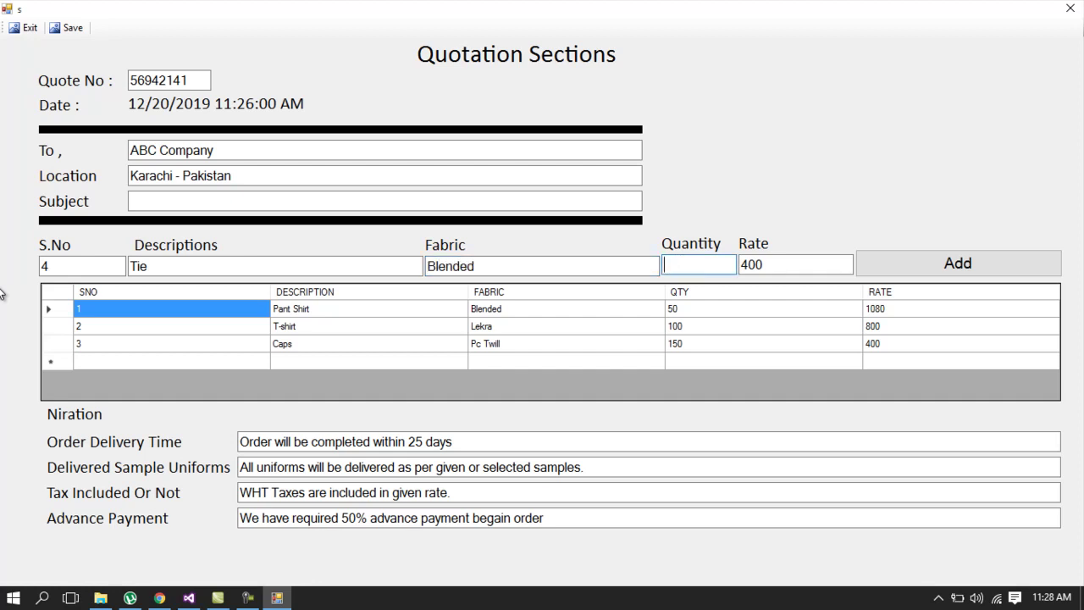
{"action": "type", "text": "200"}
{"action": "key", "text": "Tab"}
{"action": "key", "text": "BackSpace"}
{"action": "key", "text": "BackSpace"}
{"action": "key", "text": "BackSpace"}
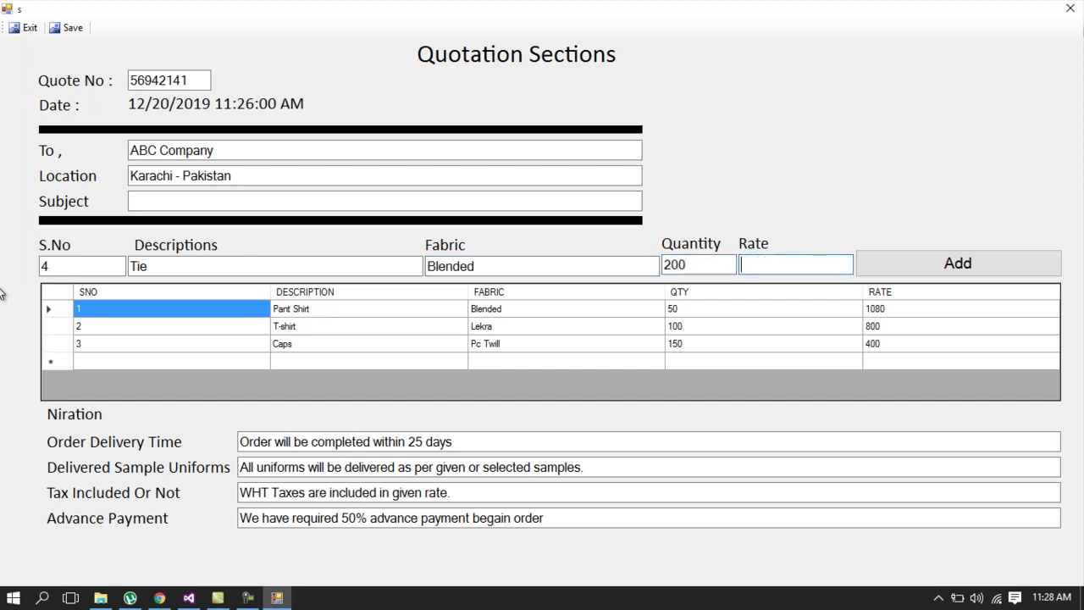
{"action": "type", "text": "150"}
{"action": "left_click", "coordinate": [987, 255]}
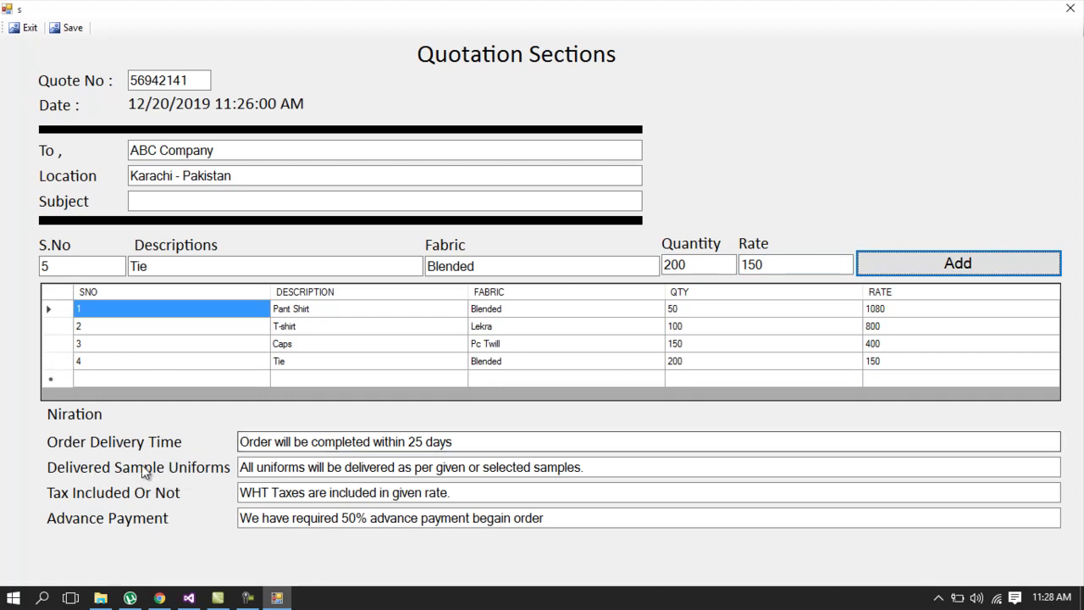
Change the order delivery time note to completion within 30 days
{"action": "left_click_drag", "start_coordinate": [240, 444], "coordinate": [246, 449]}
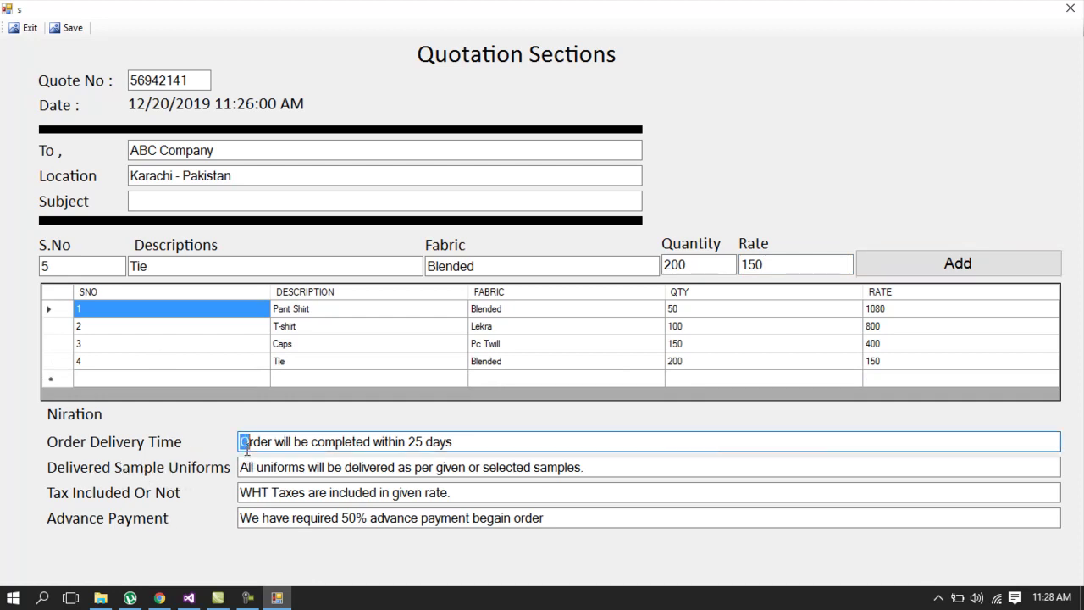
{"action": "left_click", "coordinate": [325, 442]}
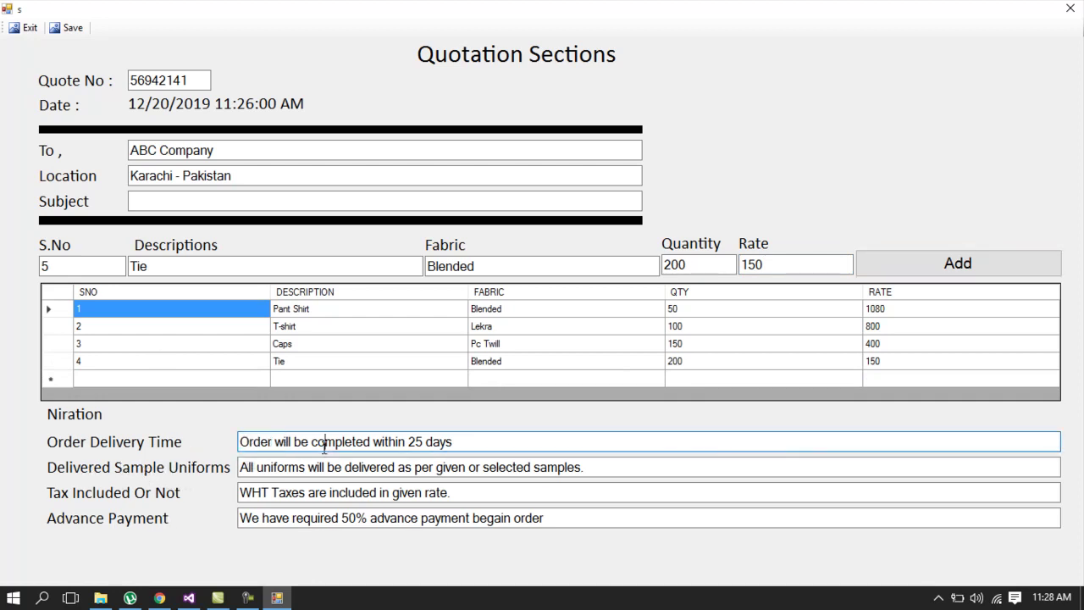
{"action": "left_click", "coordinate": [420, 441]}
{"action": "key", "text": "BackSpace"}
{"action": "key", "text": "BackSpace"}
{"action": "type", "text": "30"}
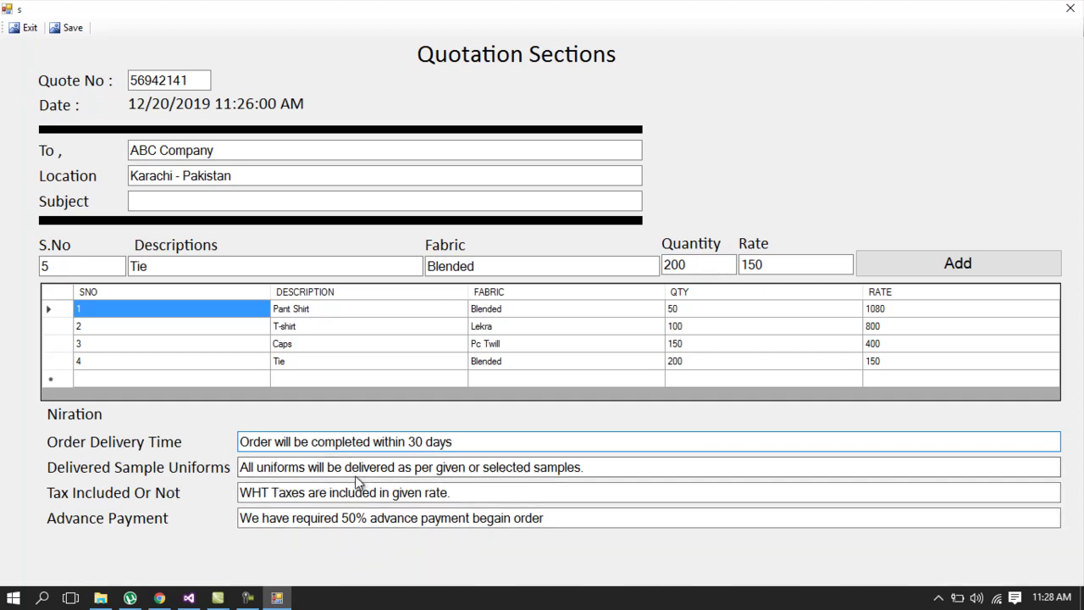
Change the tax note to say that WHT taxes are not included in the given rate
{"action": "left_click", "coordinate": [596, 471]}
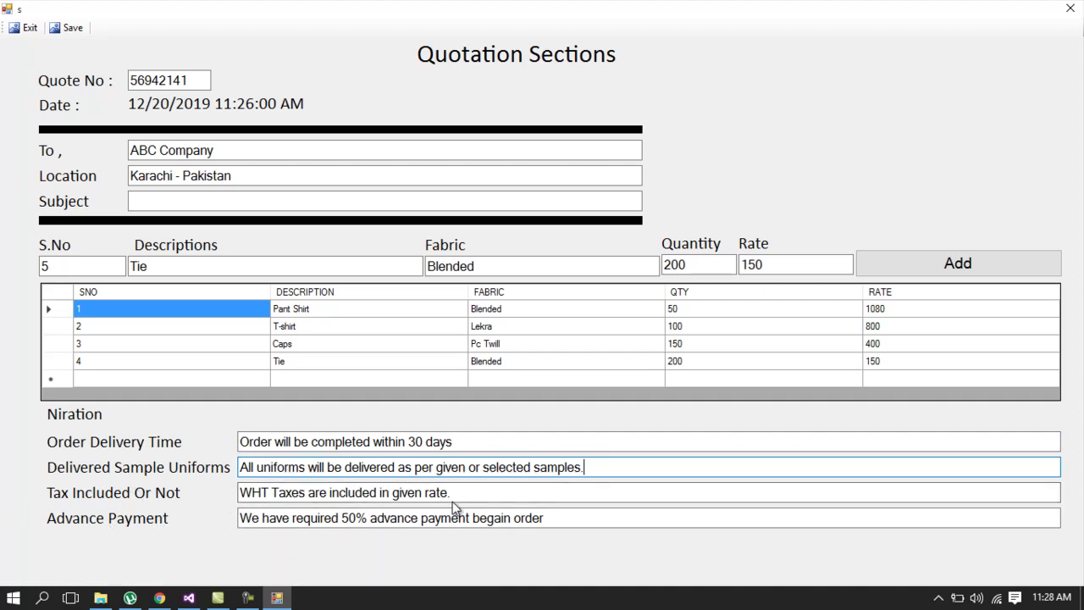
{"action": "left_click", "coordinate": [477, 491]}
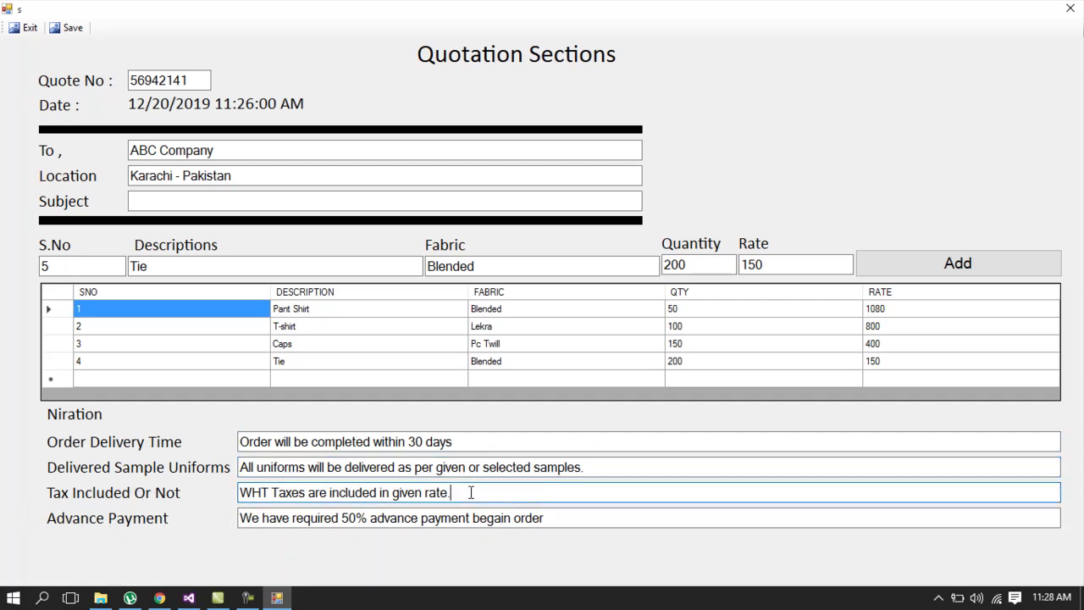
{"action": "left_click", "coordinate": [329, 493]}
{"action": "type", "text": "not"}
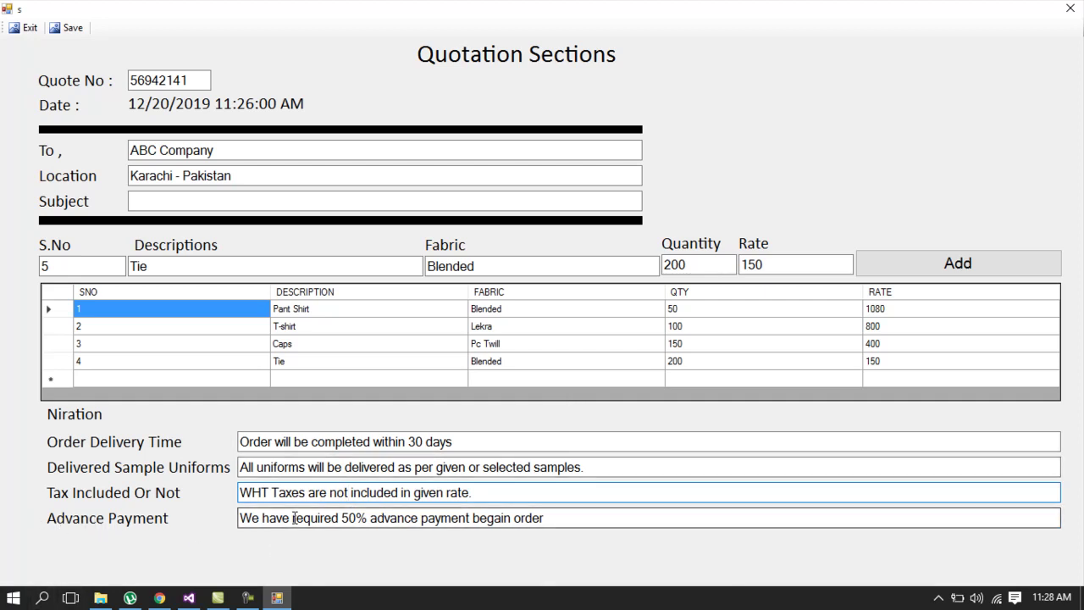
Set the advance payment percentage in the advance payment note to 25%
{"action": "left_click", "coordinate": [355, 519]}
{"action": "key", "text": "BackSpace"}
{"action": "key", "text": "BackSpace"}
{"action": "type", "text": "25"}
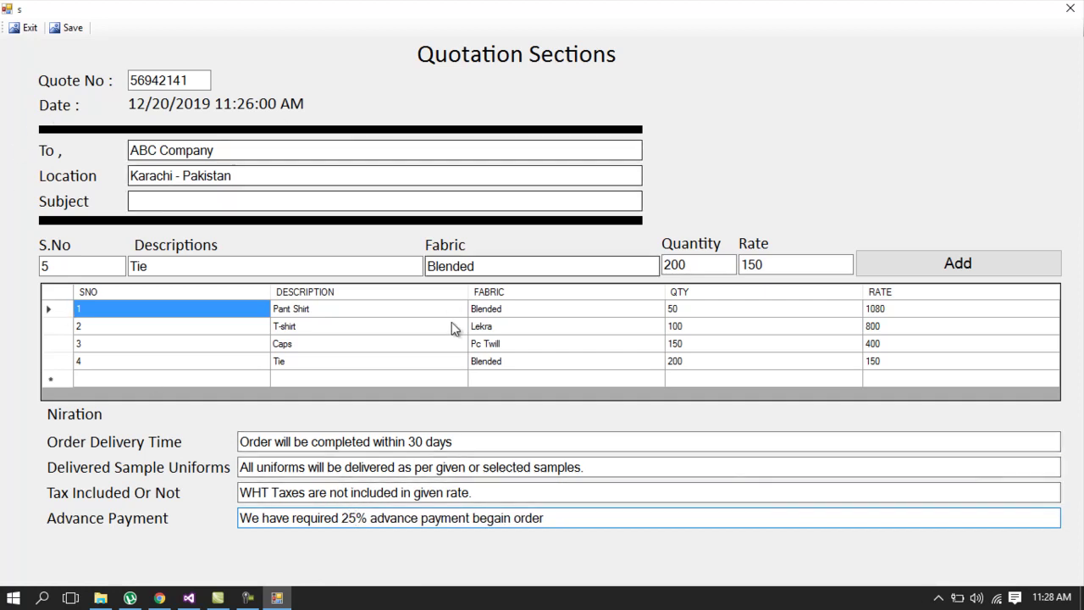
Save the quotation and print it from the preview to a PDF named ABCCompany on the Desktop
{"action": "left_click", "coordinate": [60, 30]}
{"action": "left_click", "coordinate": [289, 33]}
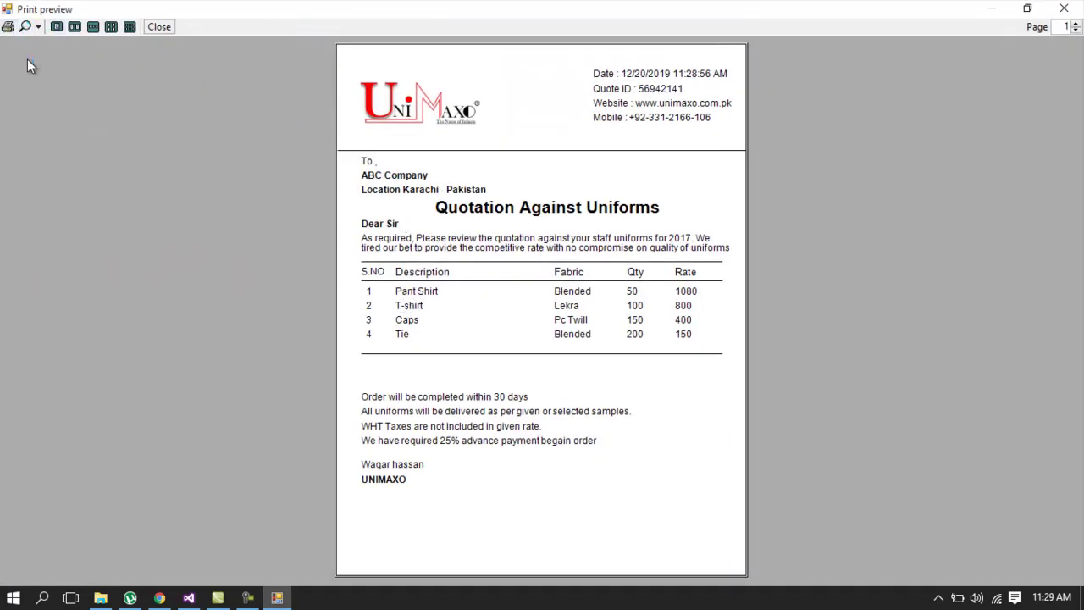
{"action": "left_click", "coordinate": [7, 27]}
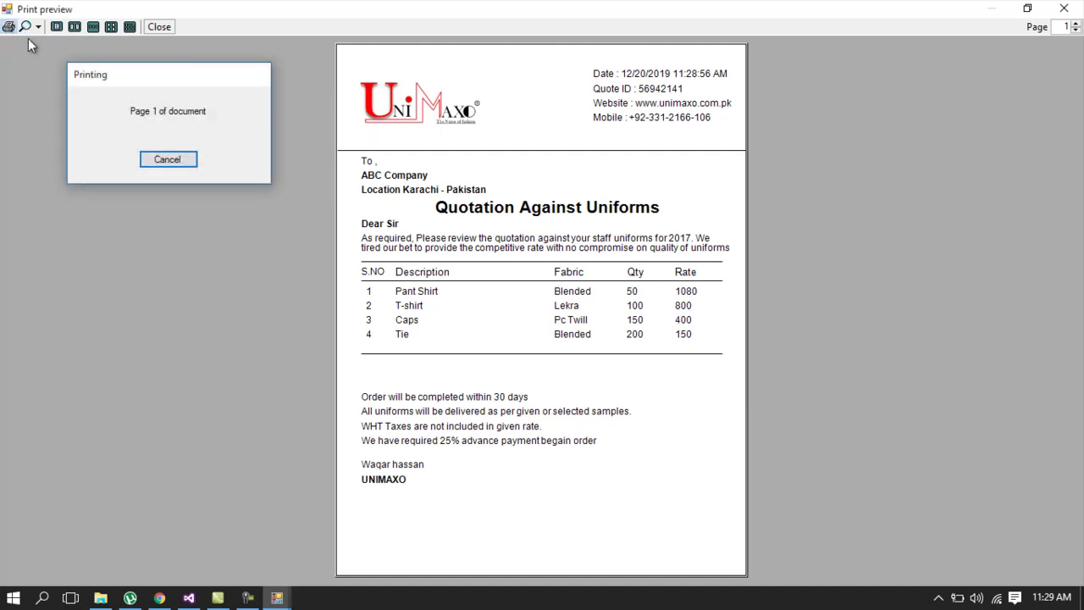
{"action": "left_click", "coordinate": [134, 200]}
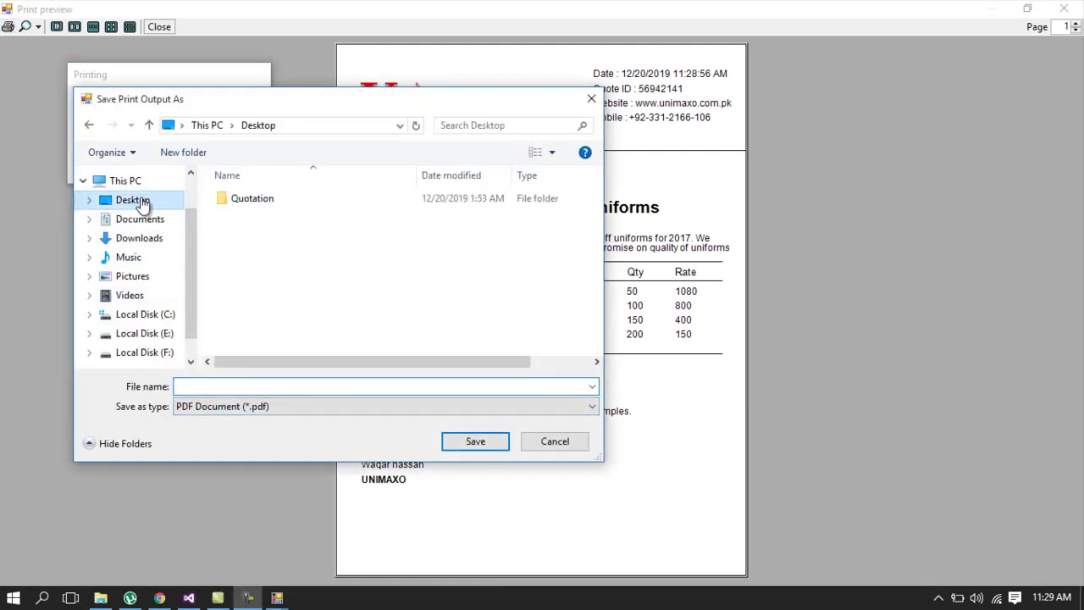
{"action": "left_click", "coordinate": [271, 388]}
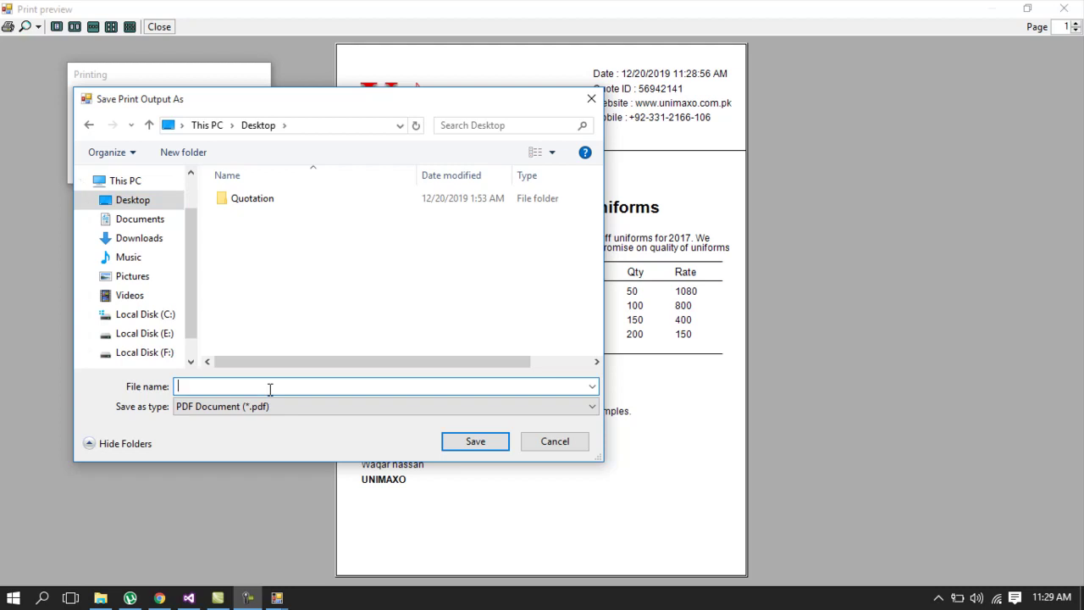
{"action": "type", "text": "ABCCompany"}
{"action": "left_click", "coordinate": [481, 447]}
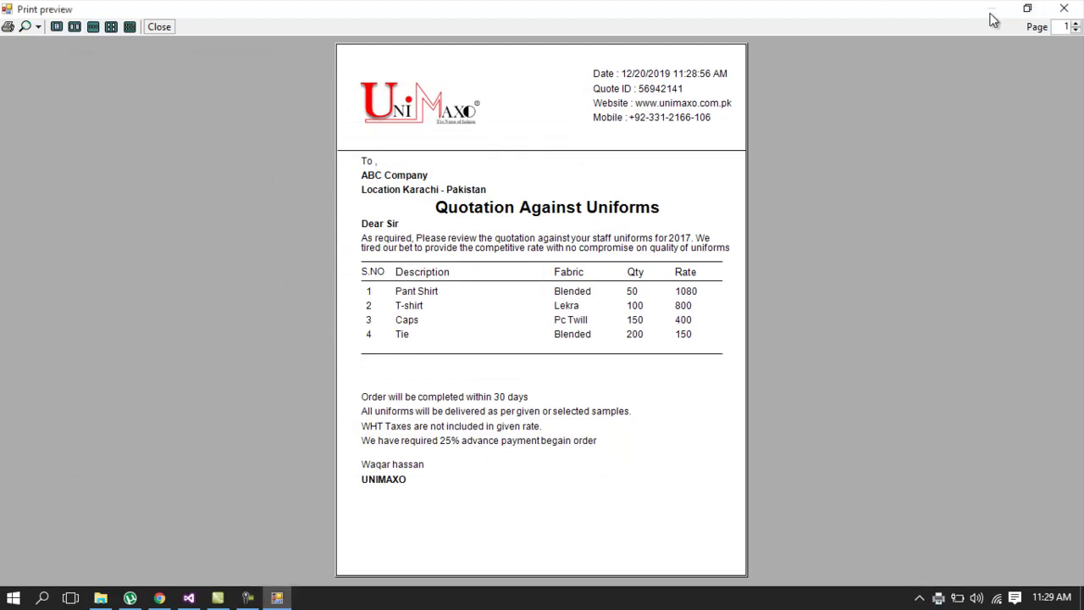
Close the print preview and the quotation form to return to the desktop
{"action": "left_click", "coordinate": [1063, 10]}
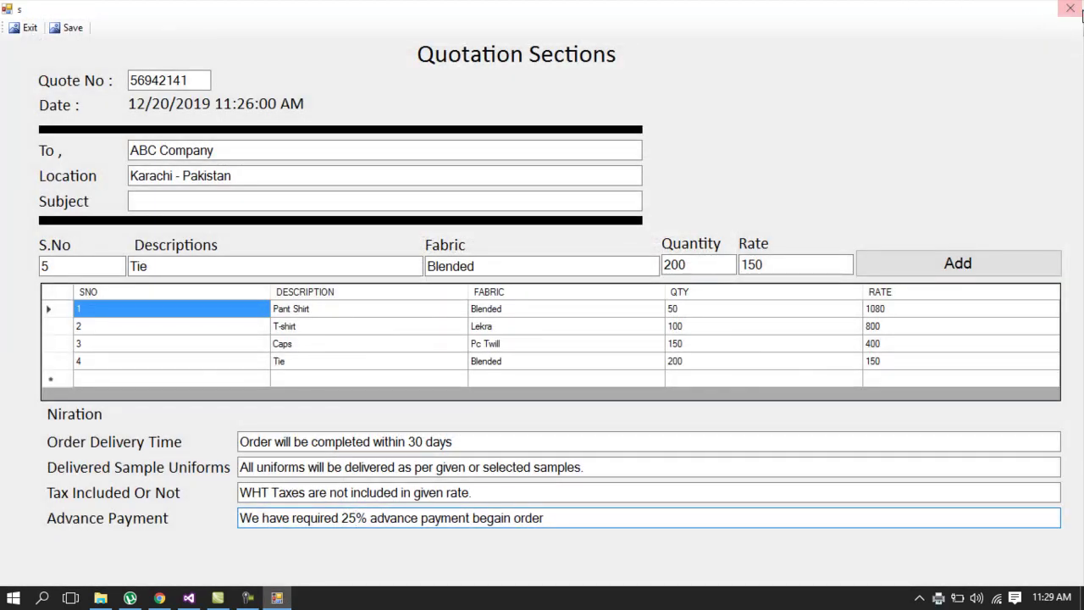
{"action": "left_click", "coordinate": [1070, 9]}
{"action": "left_click", "coordinate": [1005, 11]}
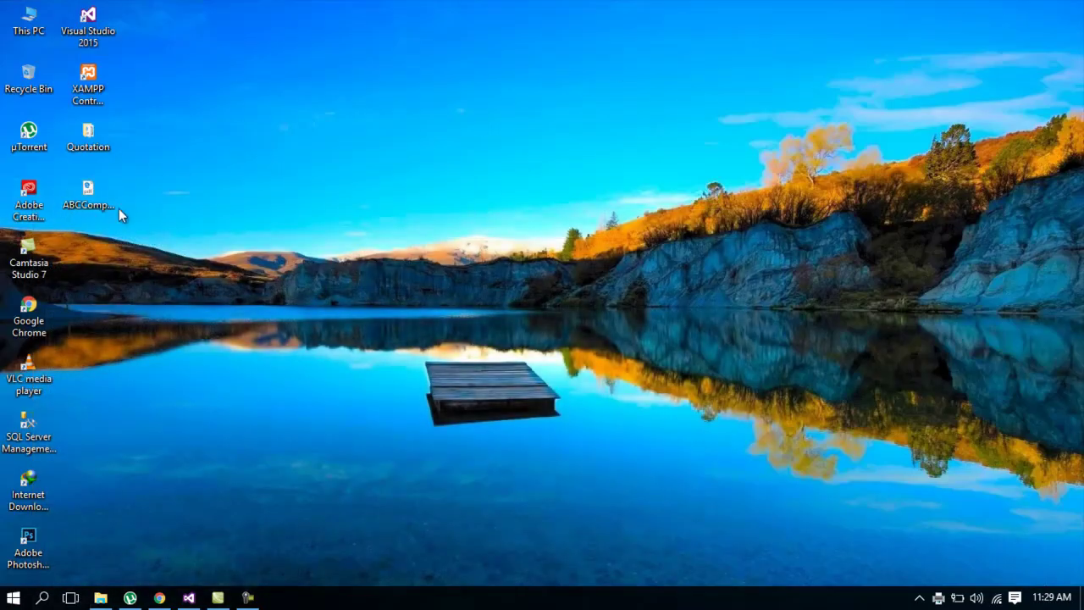
Open the ABCCompany PDF from the desktop in a maximized window and review its header, item table and terms
{"action": "double_click", "coordinate": [79, 202]}
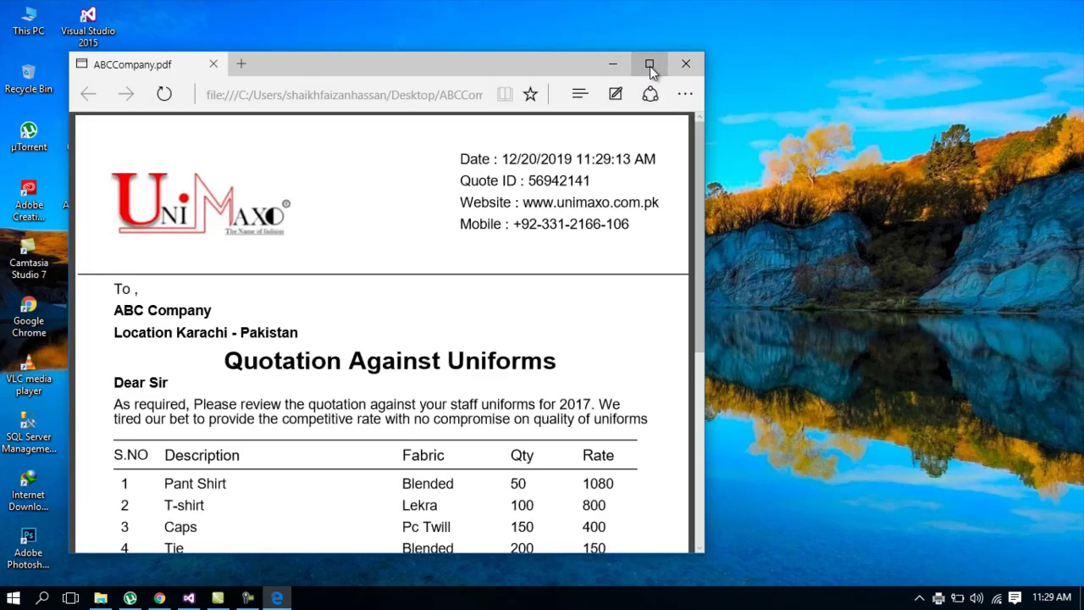
{"action": "left_click", "coordinate": [650, 64]}
{"action": "scroll", "coordinate": [692, 327], "scroll_direction": "down", "scroll_amount": 5}
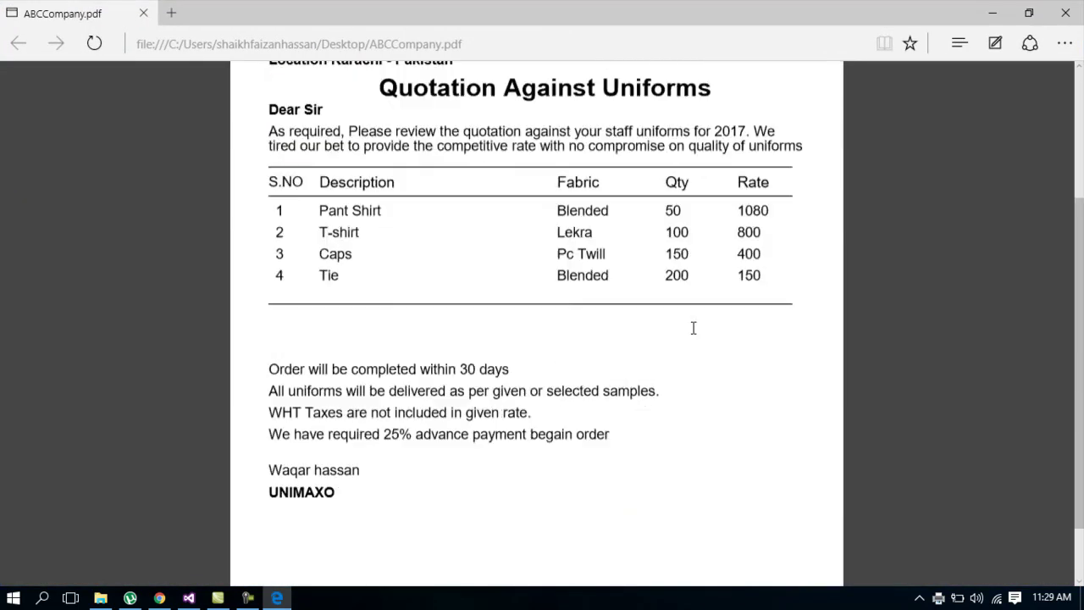
{"action": "scroll", "coordinate": [693, 329], "scroll_direction": "up", "scroll_amount": 5}
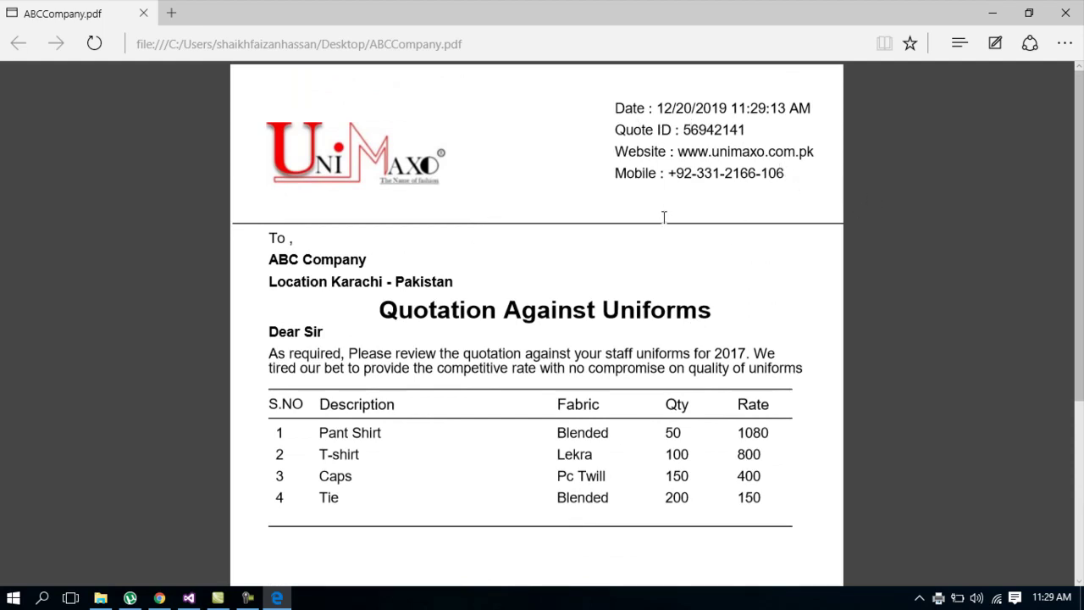
{"action": "scroll", "coordinate": [493, 369], "scroll_direction": "down", "scroll_amount": 3}
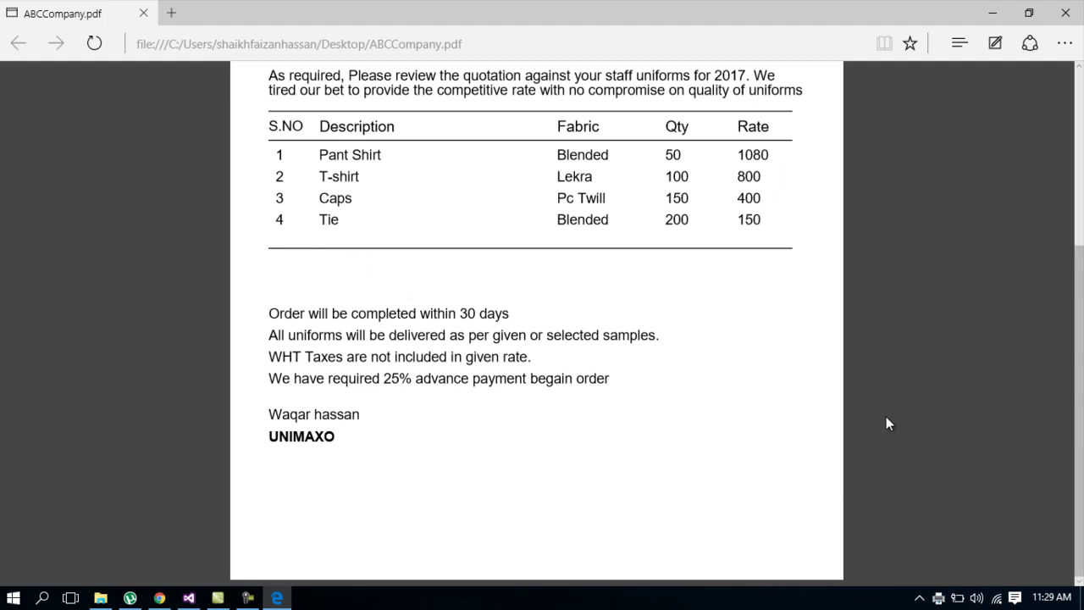
{"action": "scroll", "coordinate": [886, 423], "scroll_direction": "up", "scroll_amount": 3}
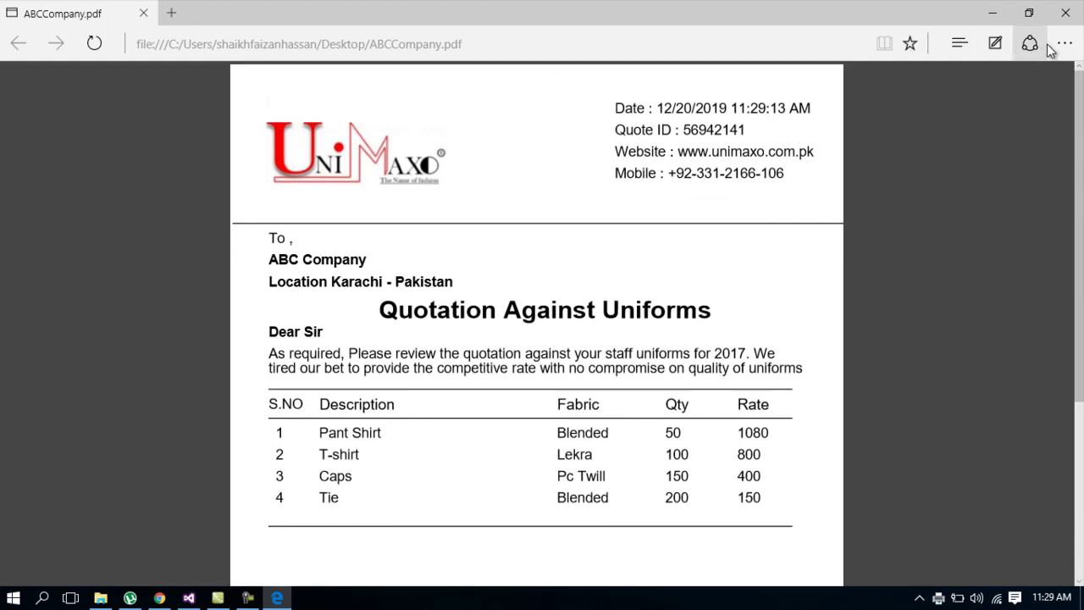